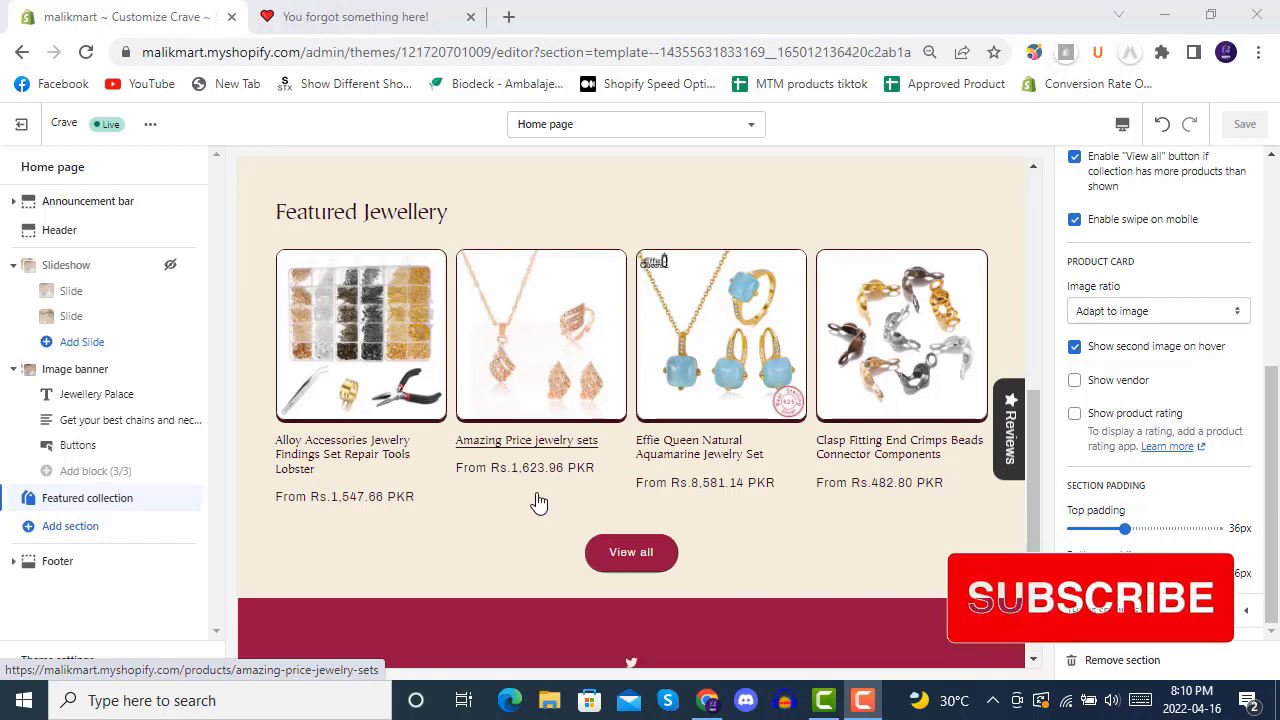
# Add a Featured product section to the home page below the Featured collection section.
pyautogui.scroll(-2, 538, 500)
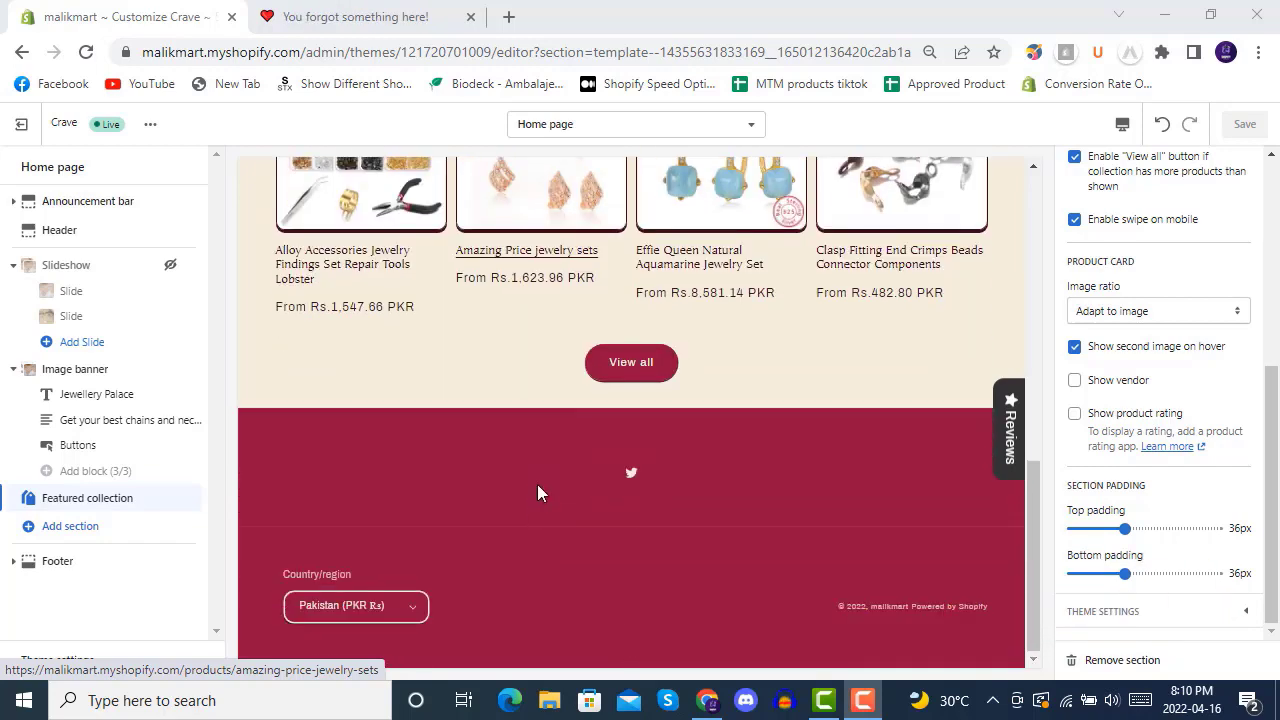
pyautogui.click(96, 527)
pyautogui.scroll(-3, 116, 340)
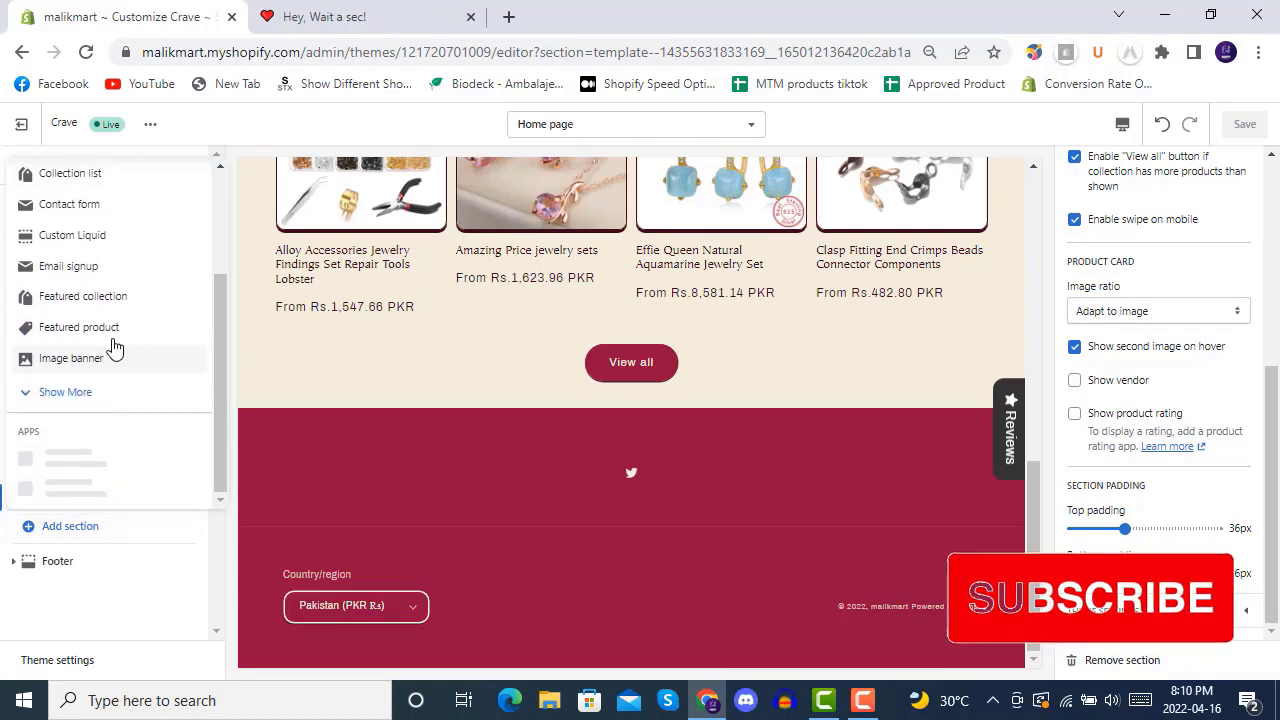
pyautogui.click(116, 329)
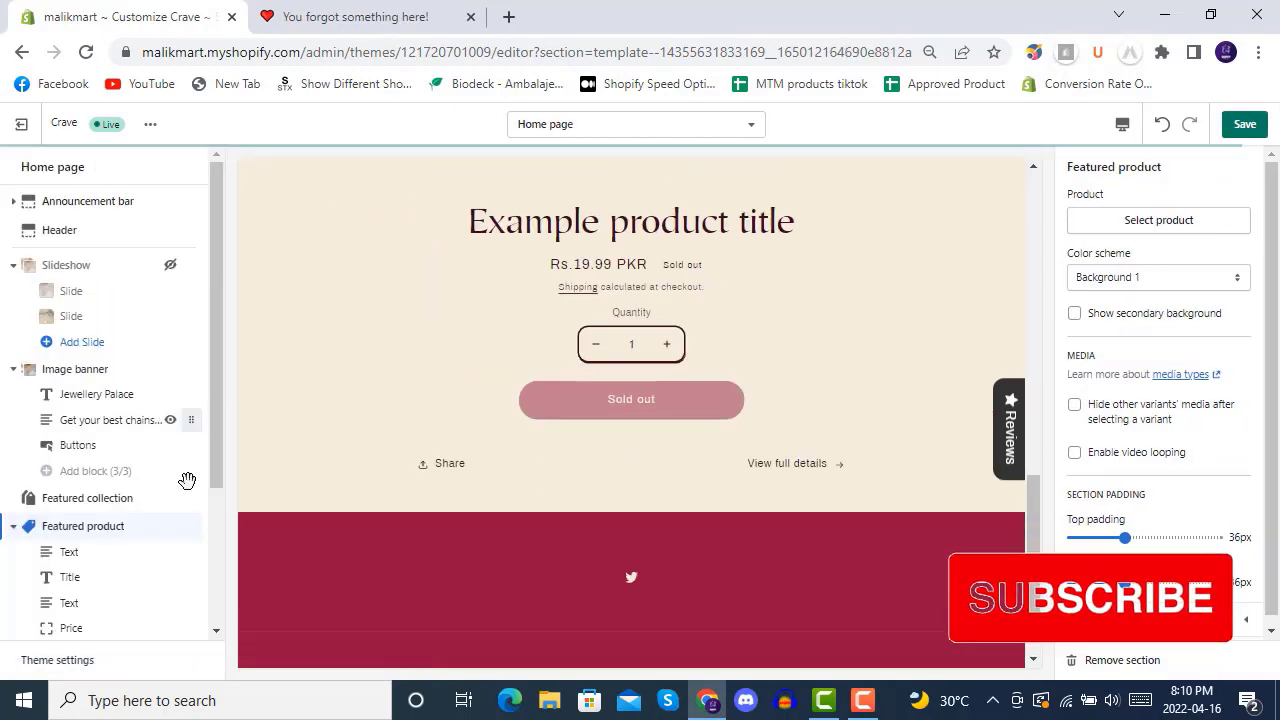
pyautogui.scroll(-2, 197, 386)
pyautogui.scroll(2, 869, 485)
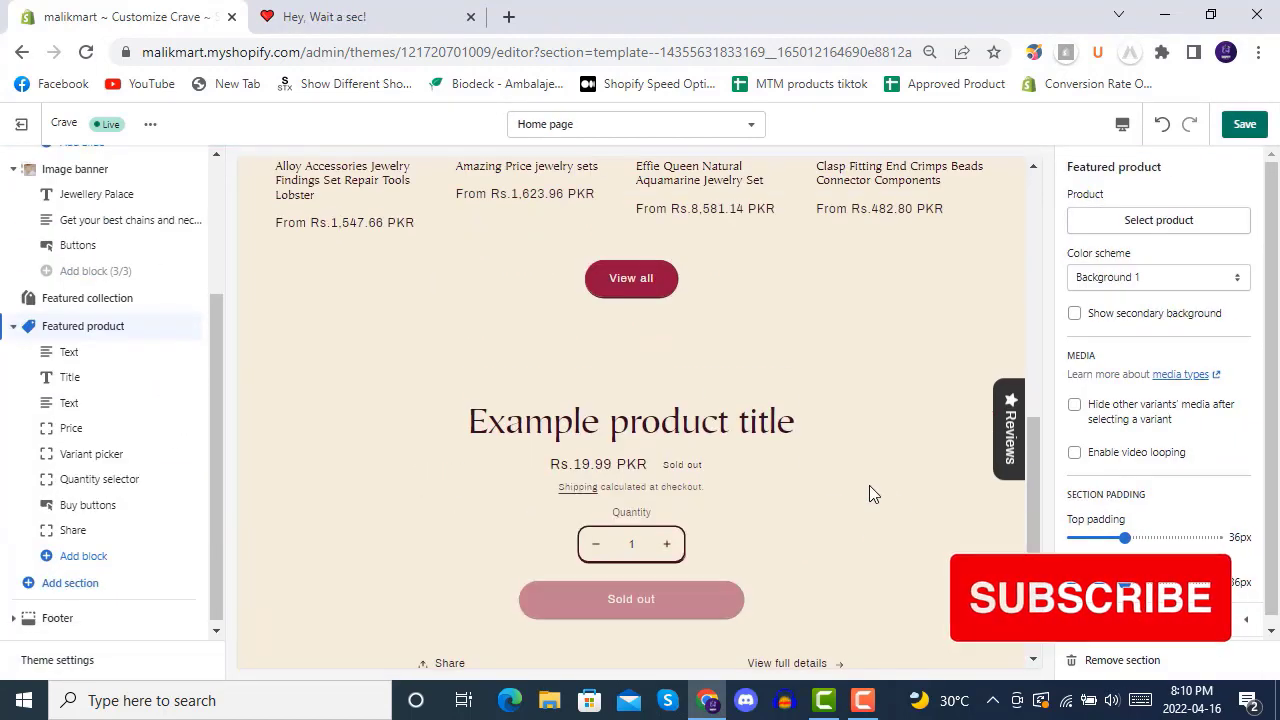
# Choose the Effie Queen Natural Aquamarine Jewelry Set as the product shown in the Featured product section.
pyautogui.click(1166, 228)
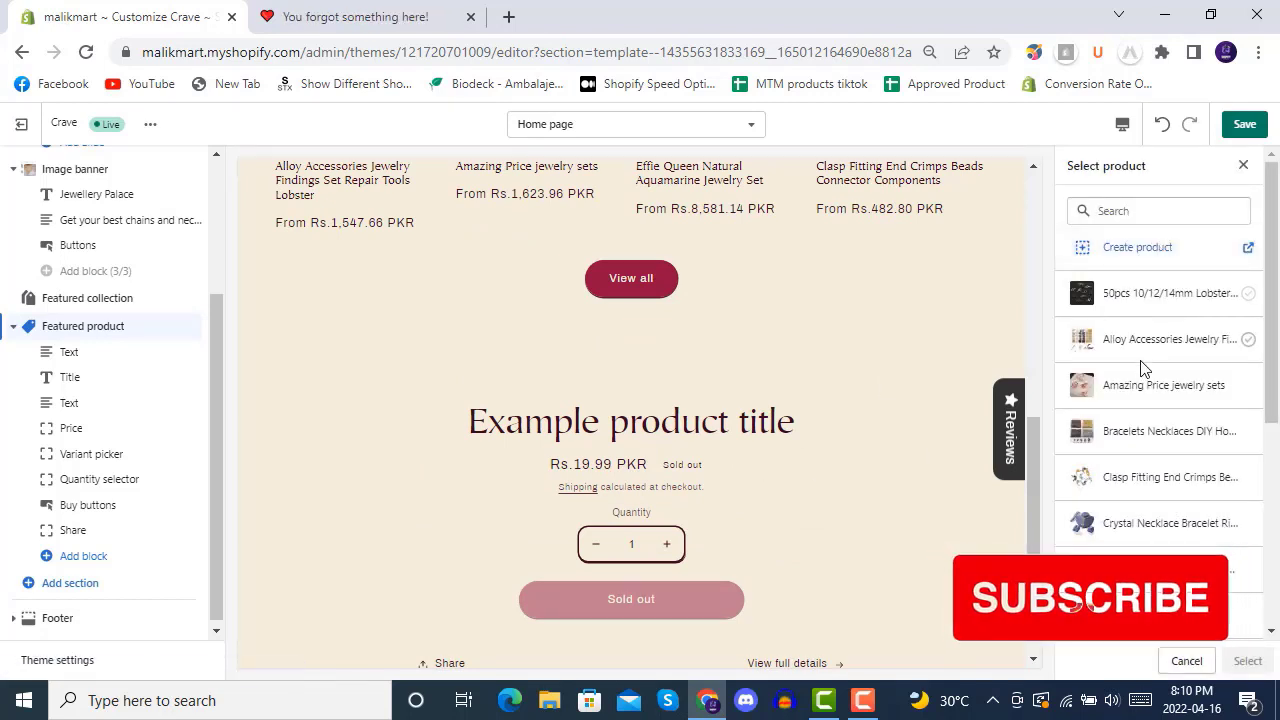
pyautogui.scroll(-2, 1135, 395)
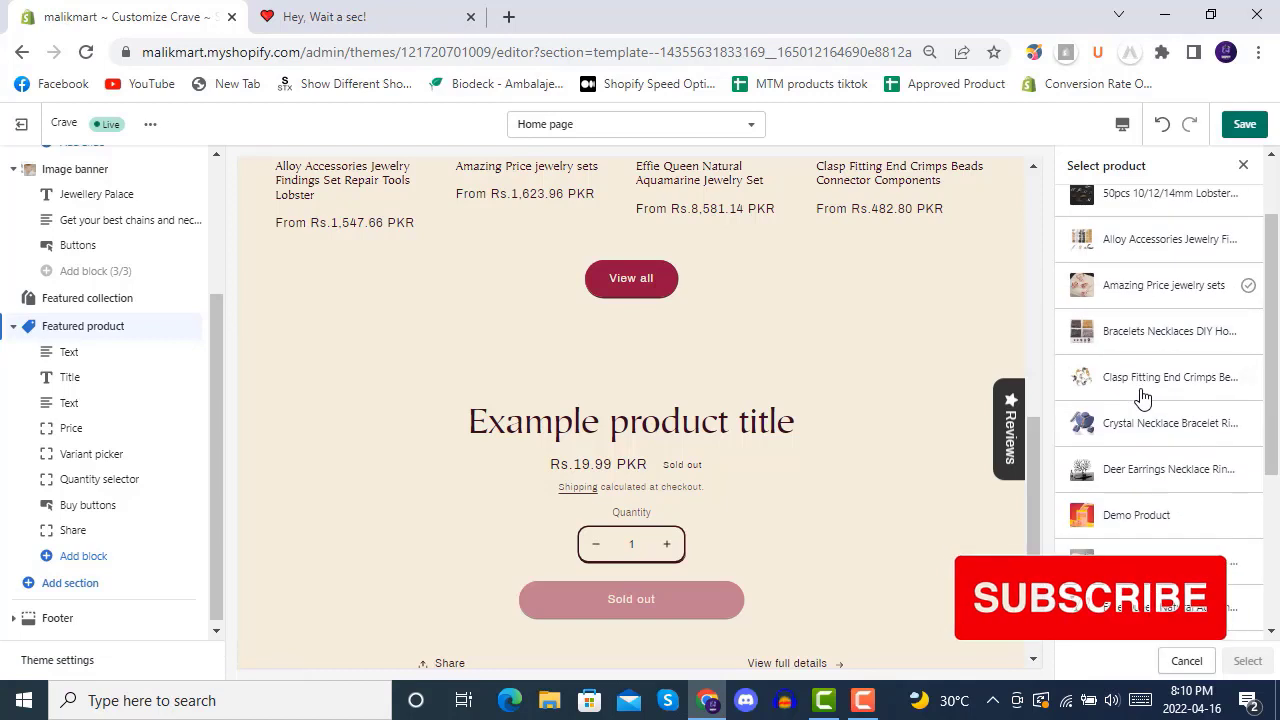
pyautogui.scroll(-2, 1143, 456)
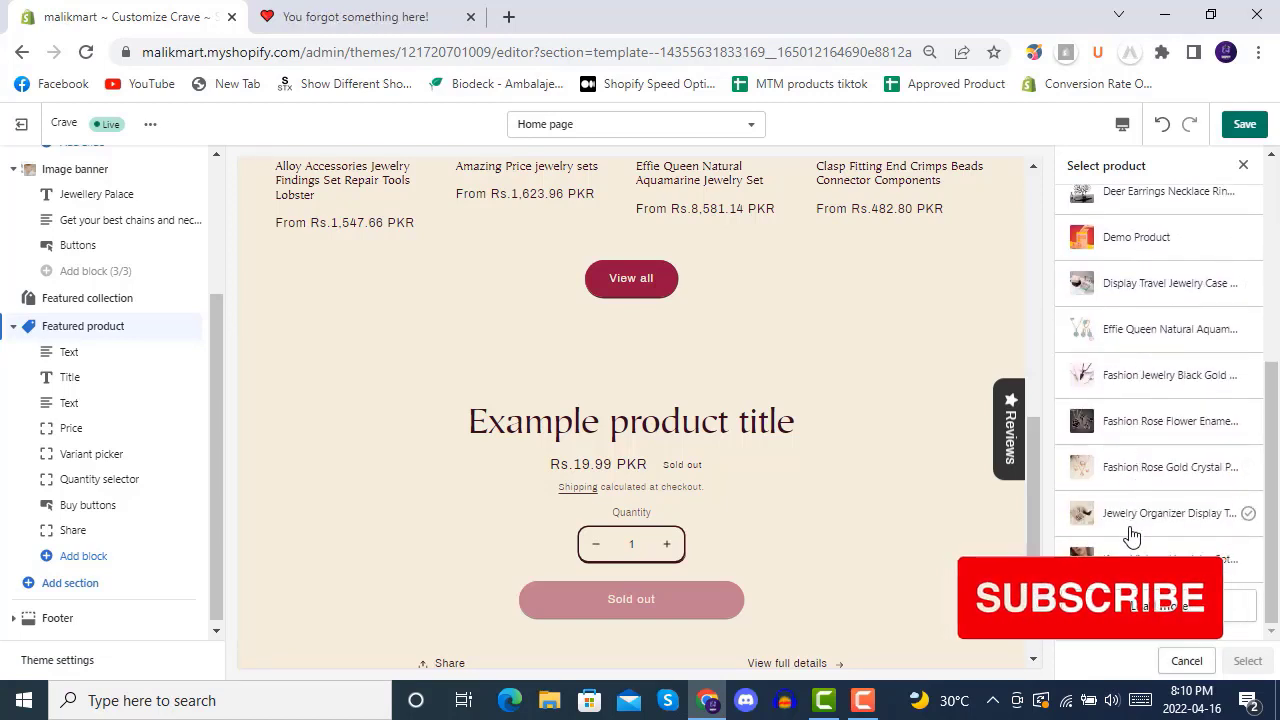
pyautogui.click(1130, 516)
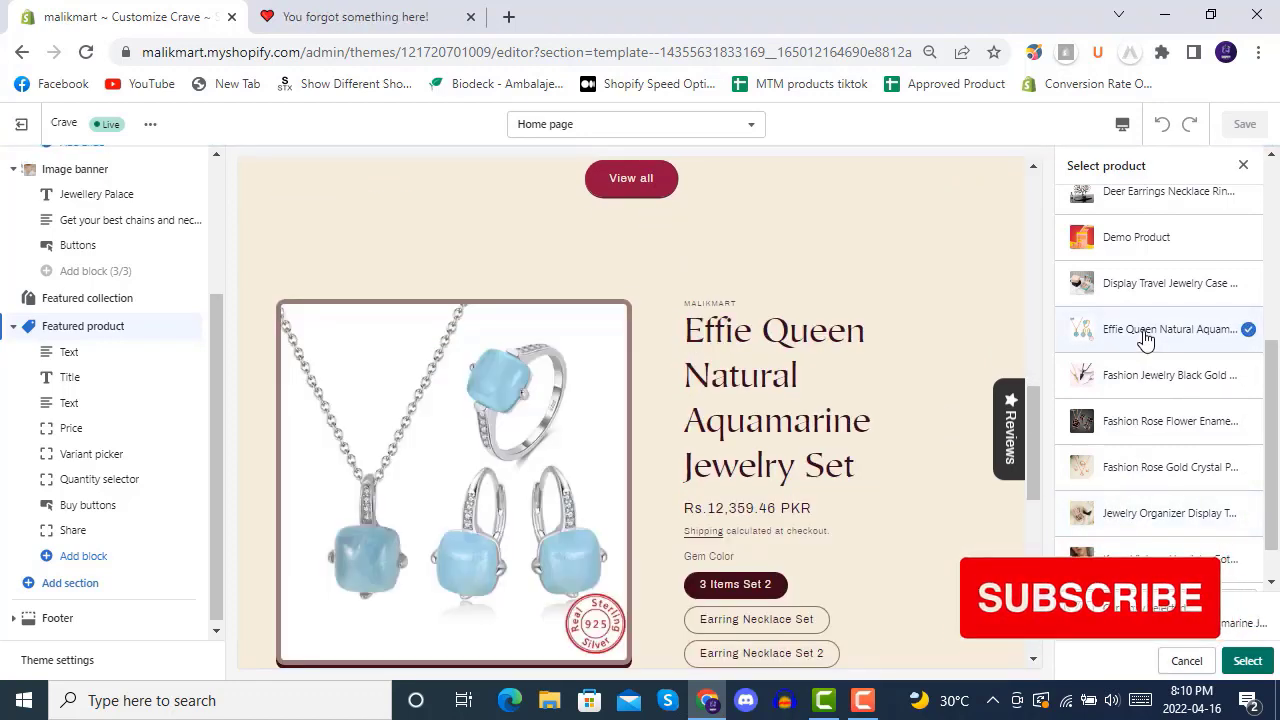
pyautogui.click(1236, 660)
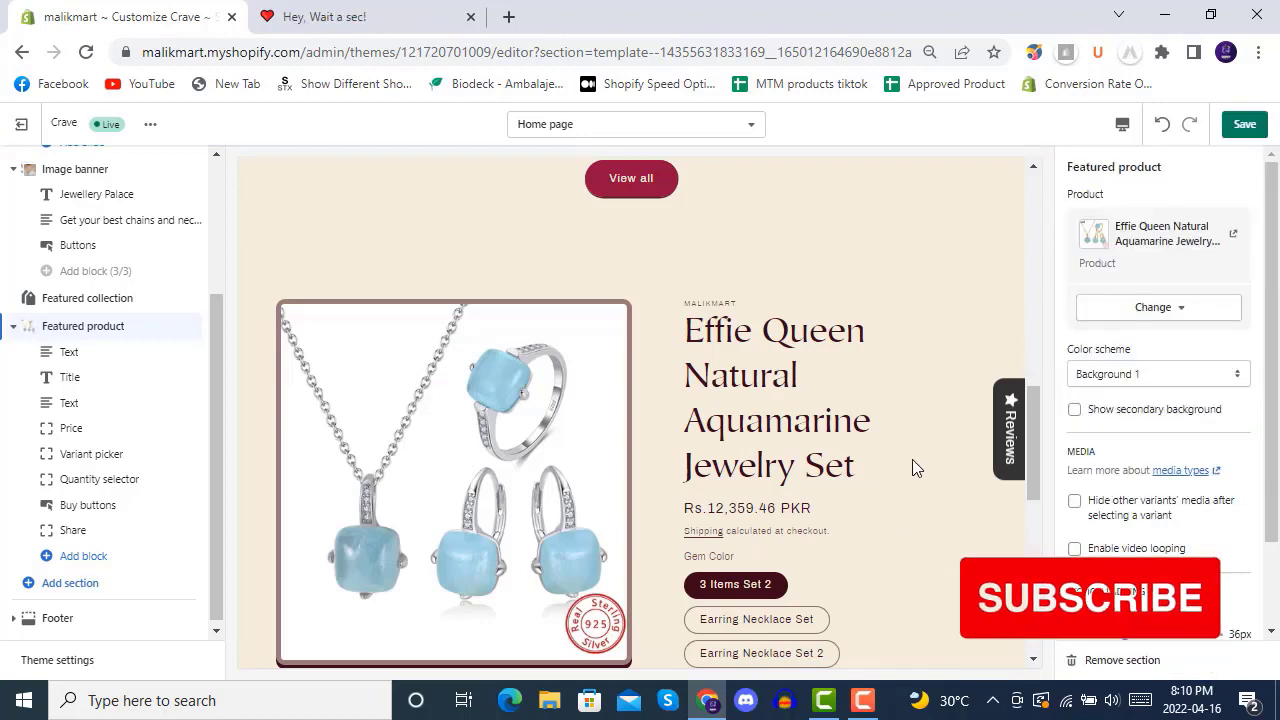
pyautogui.click(862, 700)
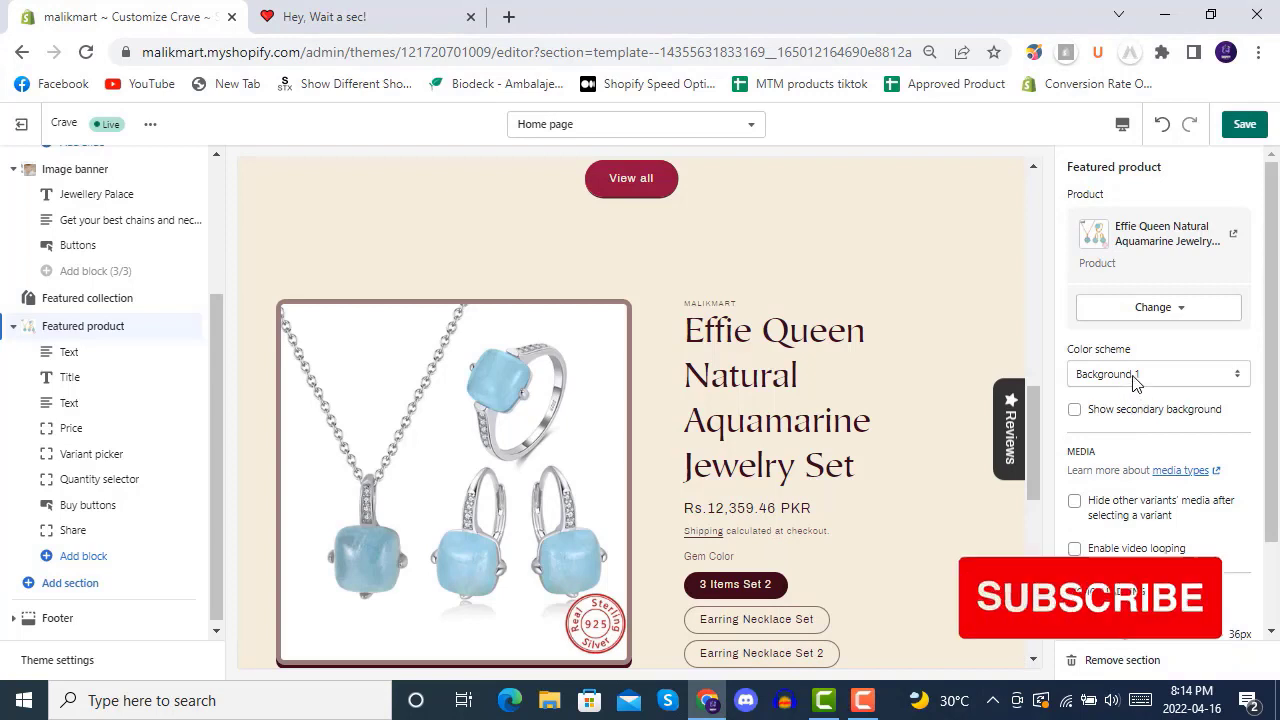
# Set the Featured product section's color scheme to Accent 2.
pyautogui.click(1104, 376)
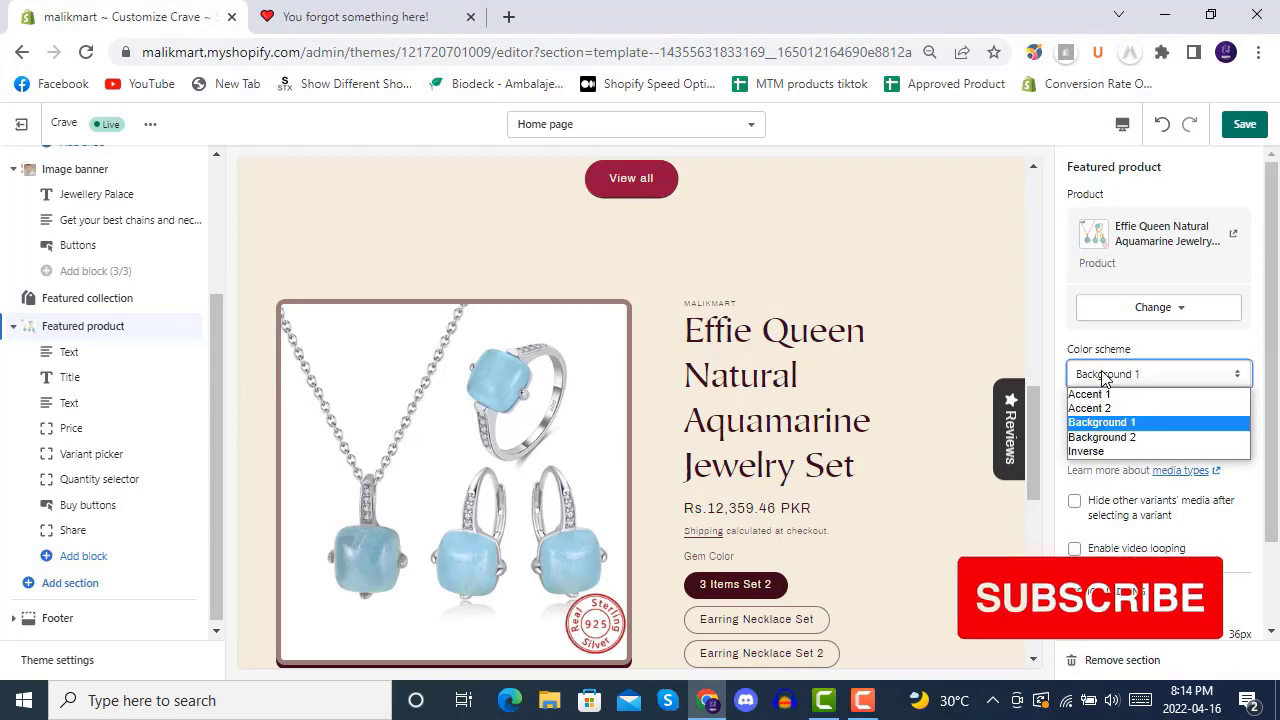
pyautogui.click(1110, 391)
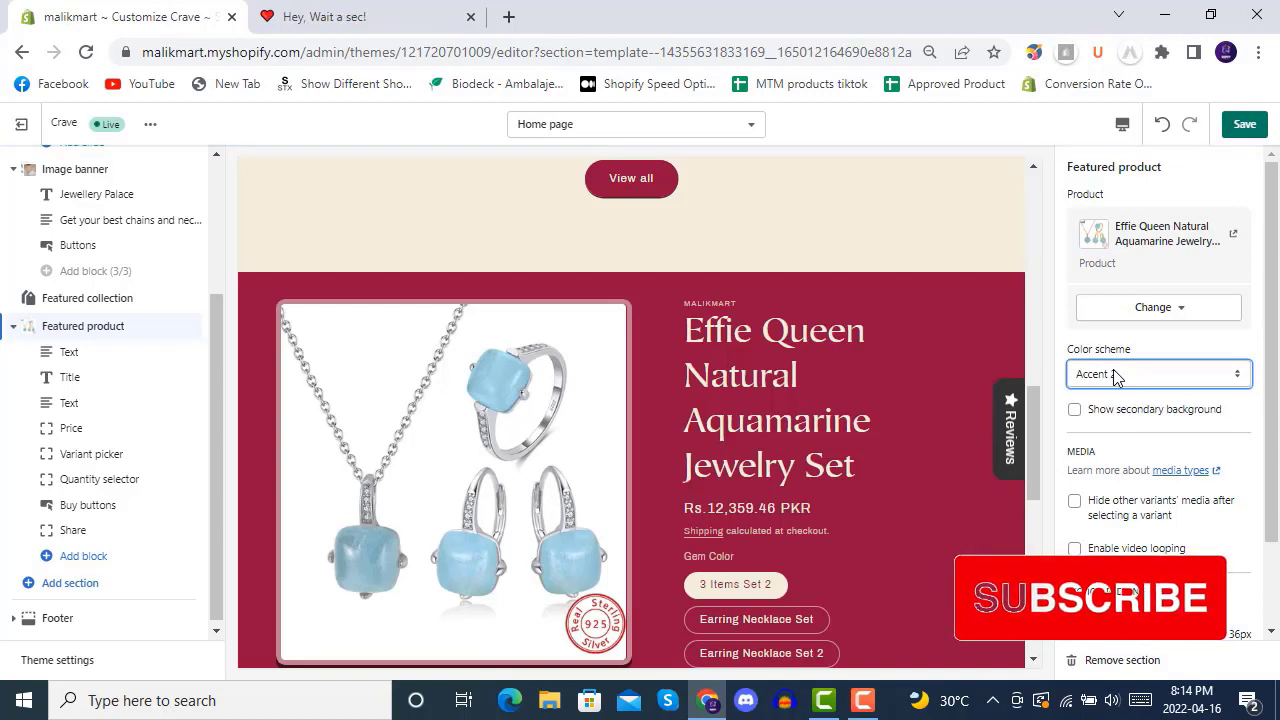
pyautogui.scroll(-1, 1115, 375)
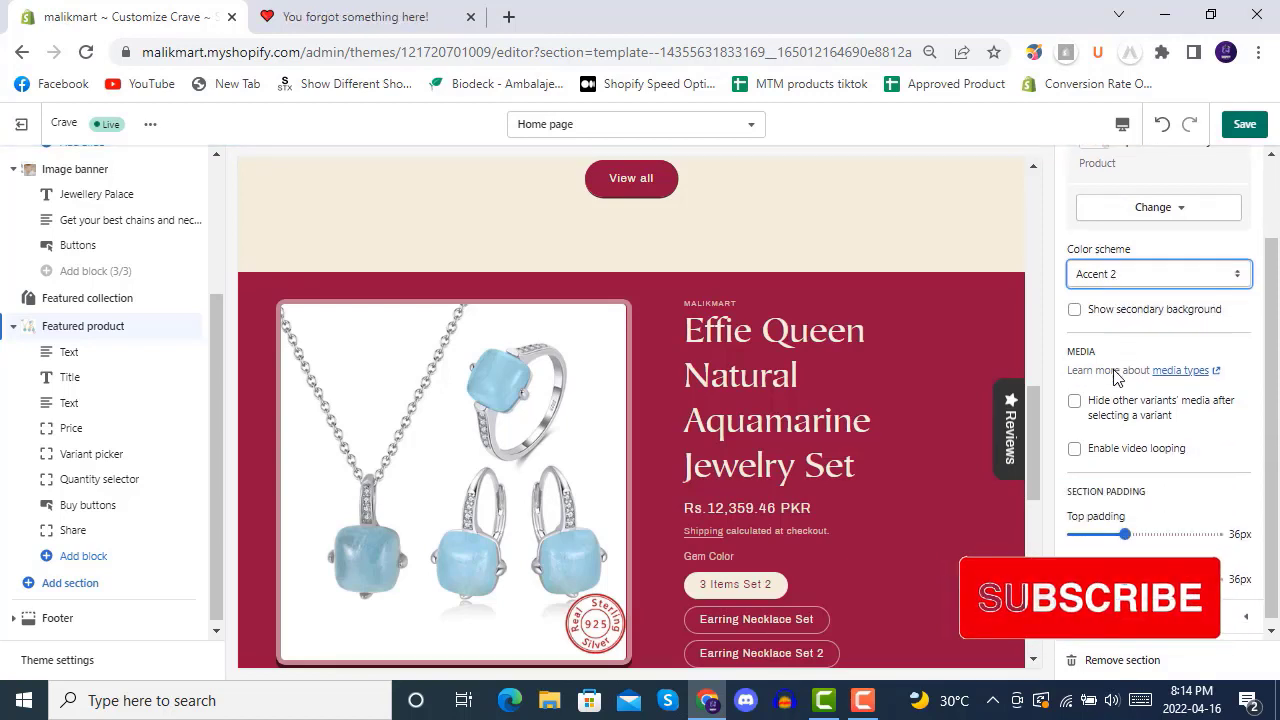
pyautogui.click(1116, 318)
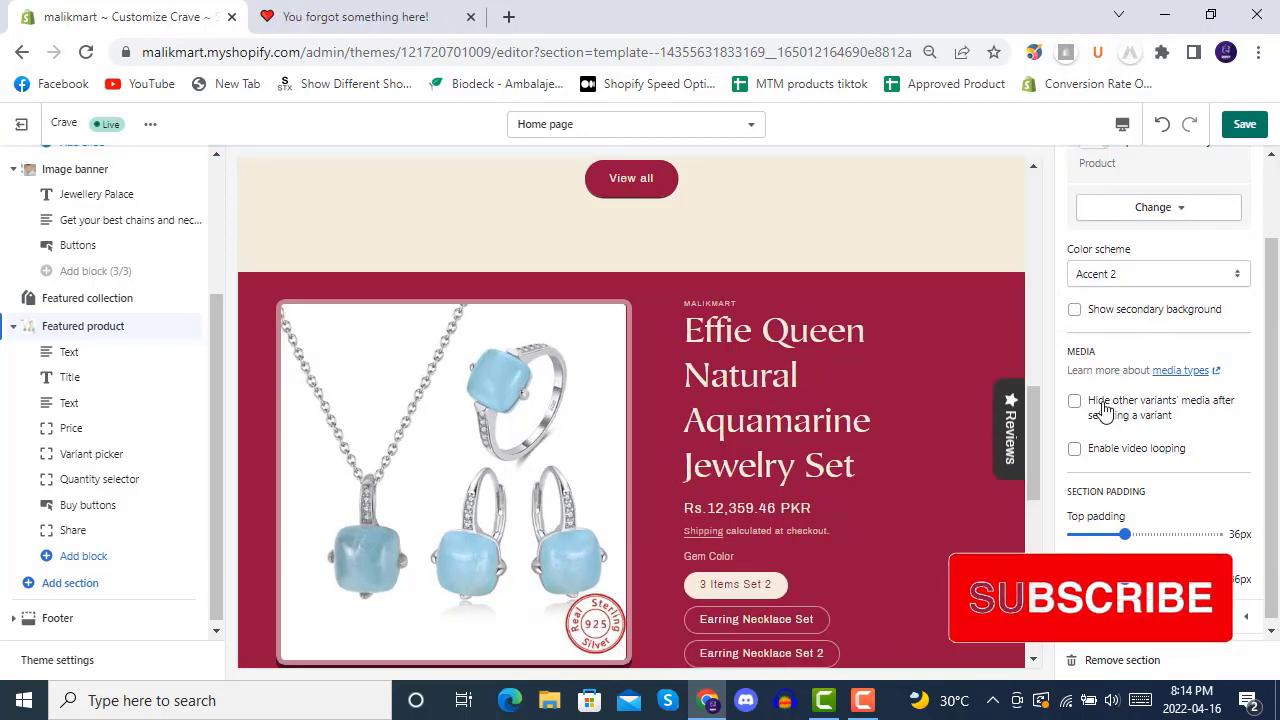
# Try out the video looping option for the Featured product section's media.
pyautogui.scroll(-1, 1105, 411)
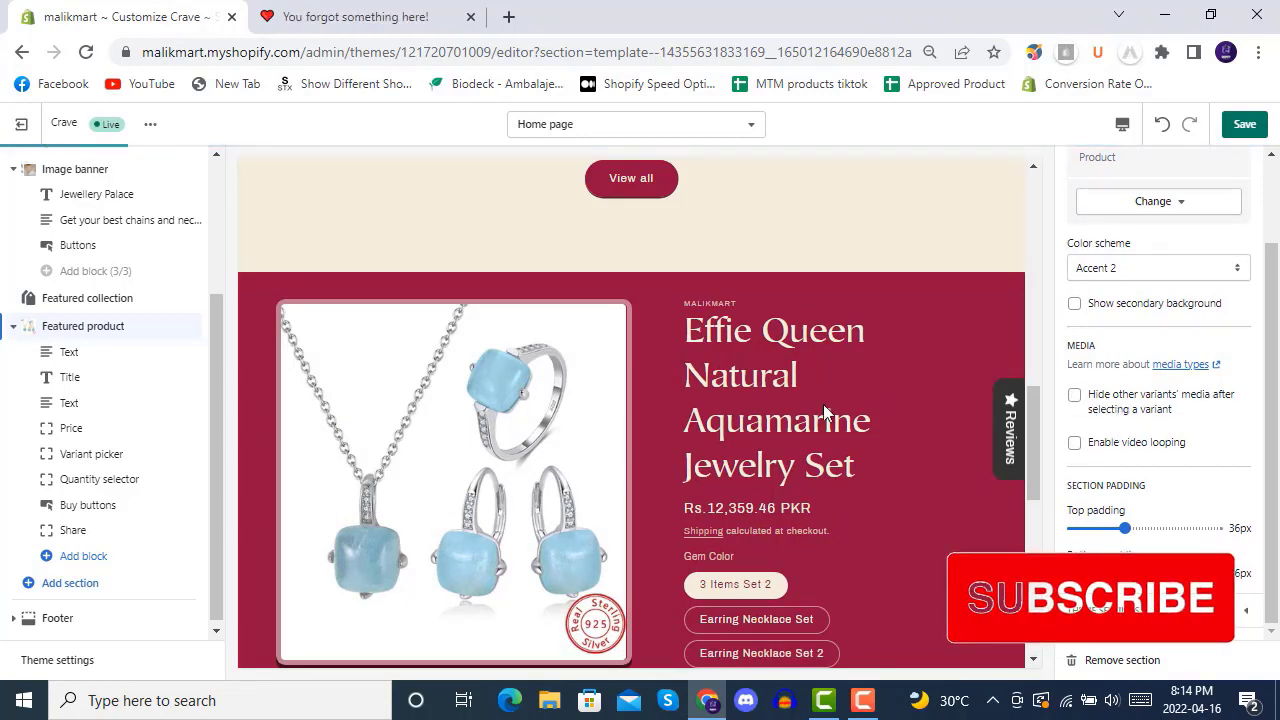
pyautogui.scroll(-2, 823, 404)
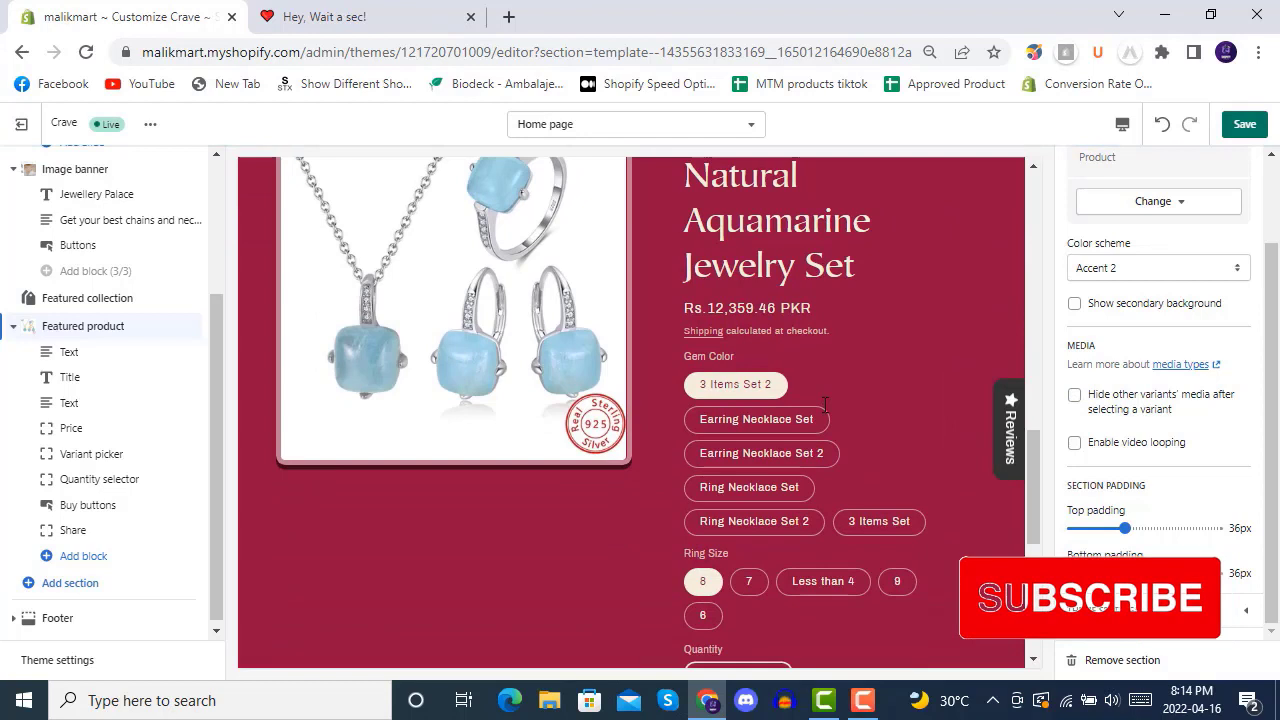
pyautogui.click(1117, 452)
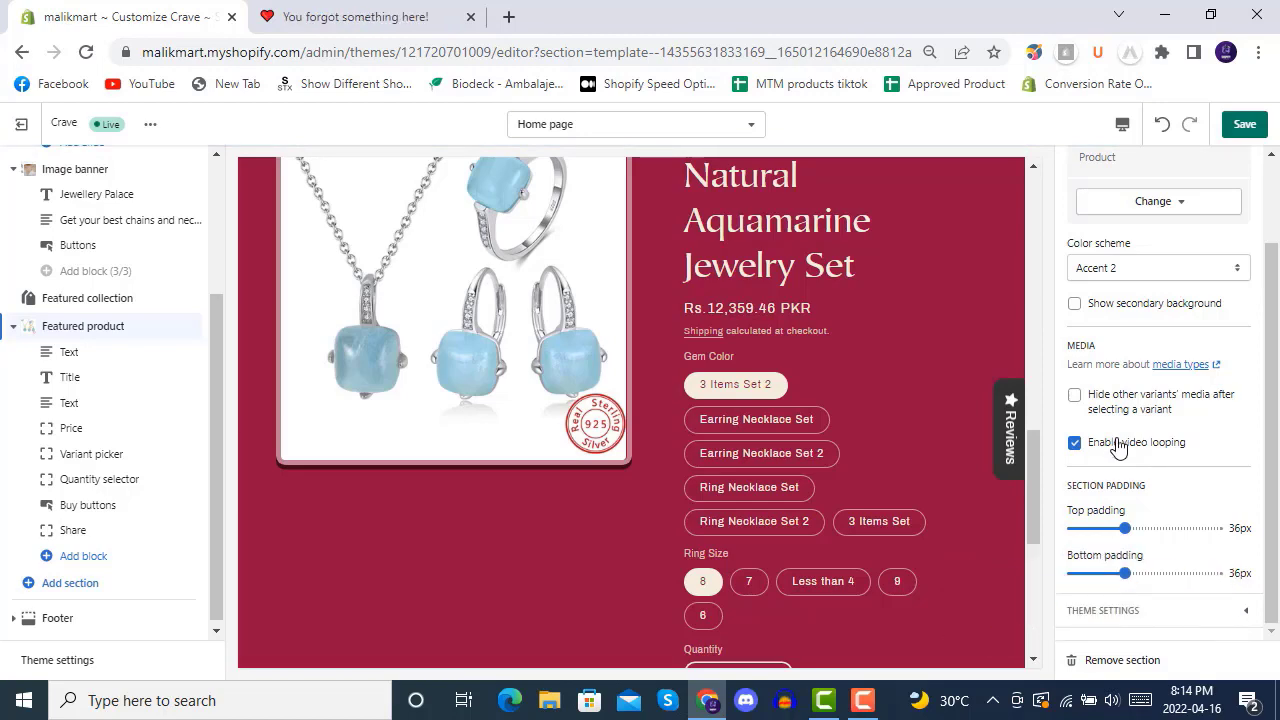
pyautogui.scroll(-2, 820, 434)
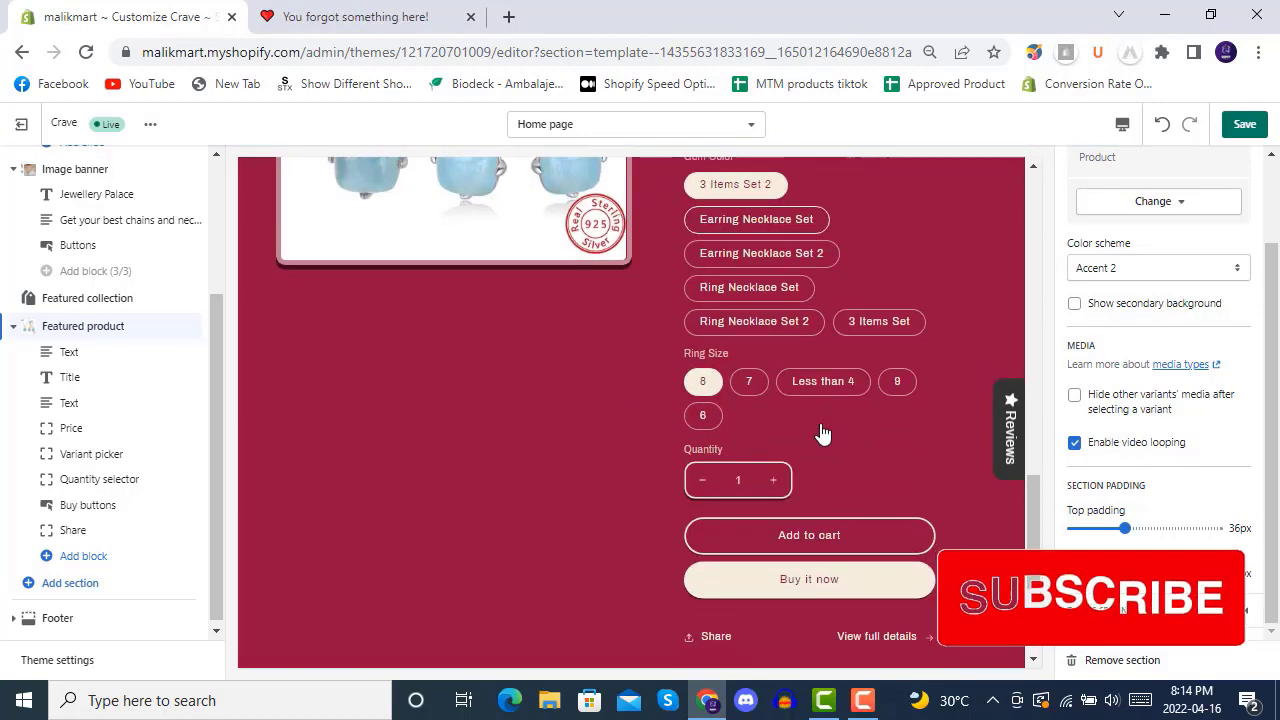
pyautogui.click(1110, 452)
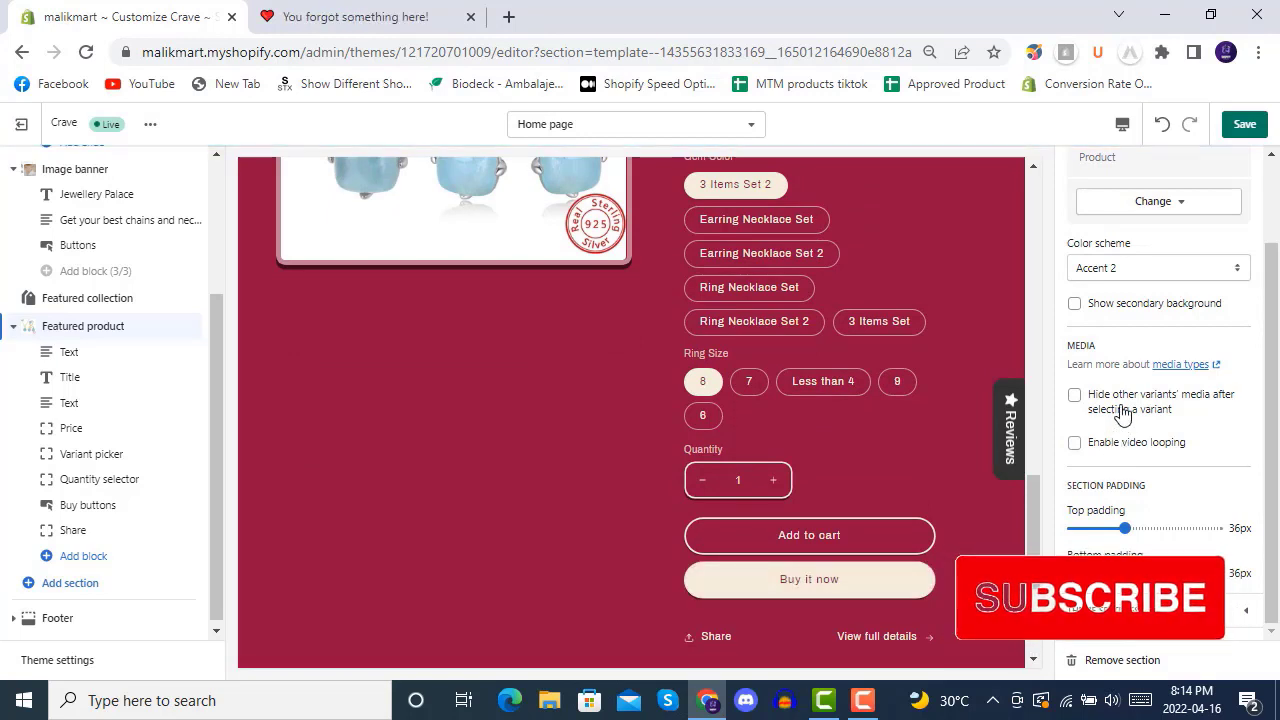
pyautogui.scroll(1, 1122, 418)
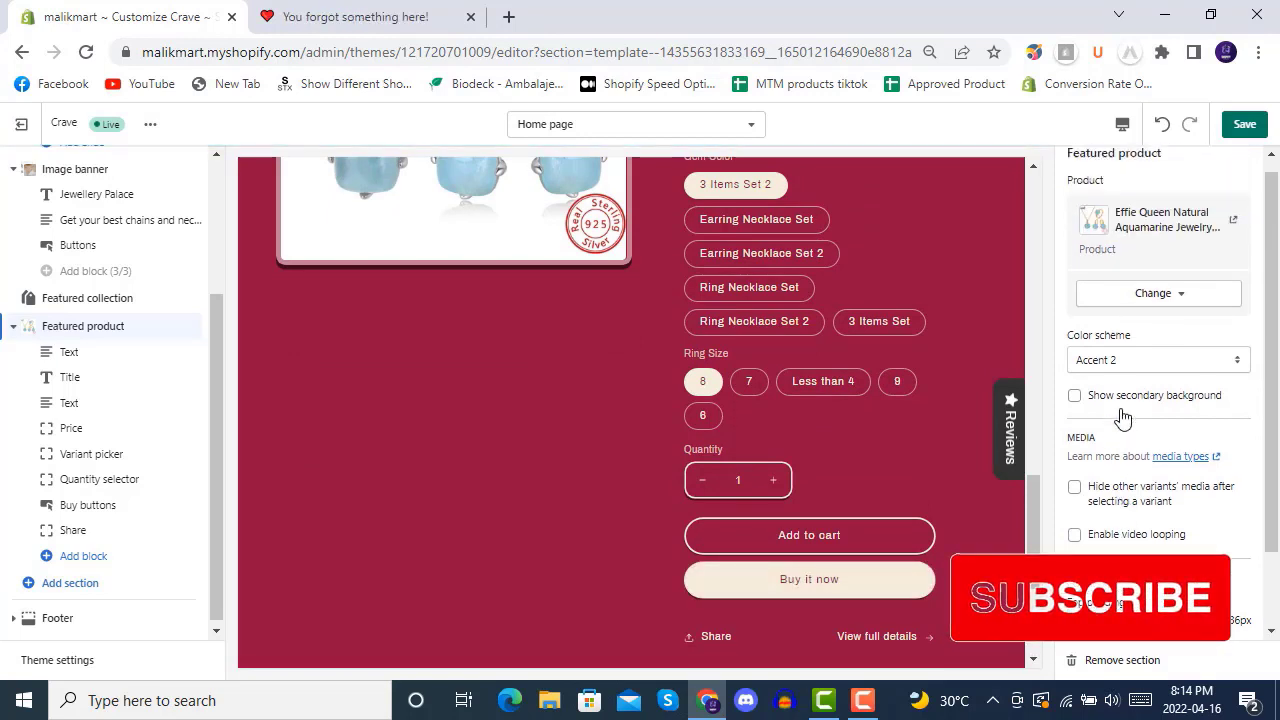
# Check the Featured product section's text, price and quantity blocks, and hide its Variant picker block.
pyautogui.click(90, 353)
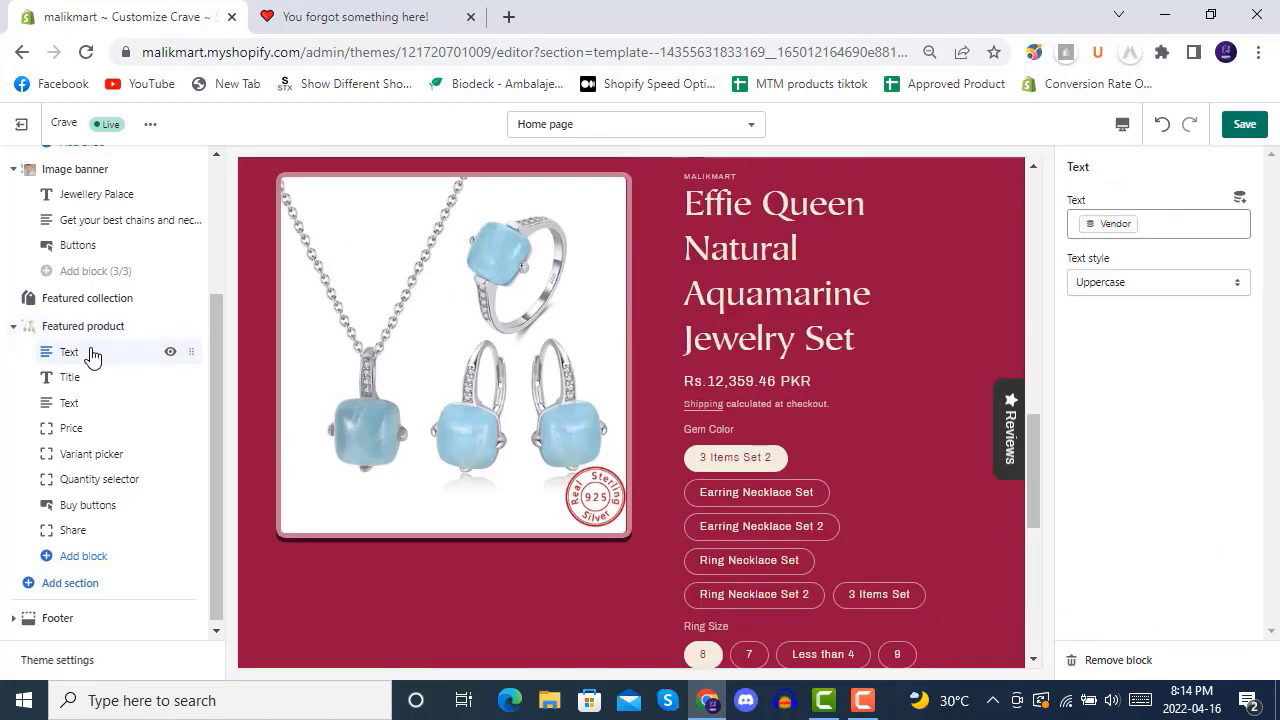
pyautogui.click(115, 456)
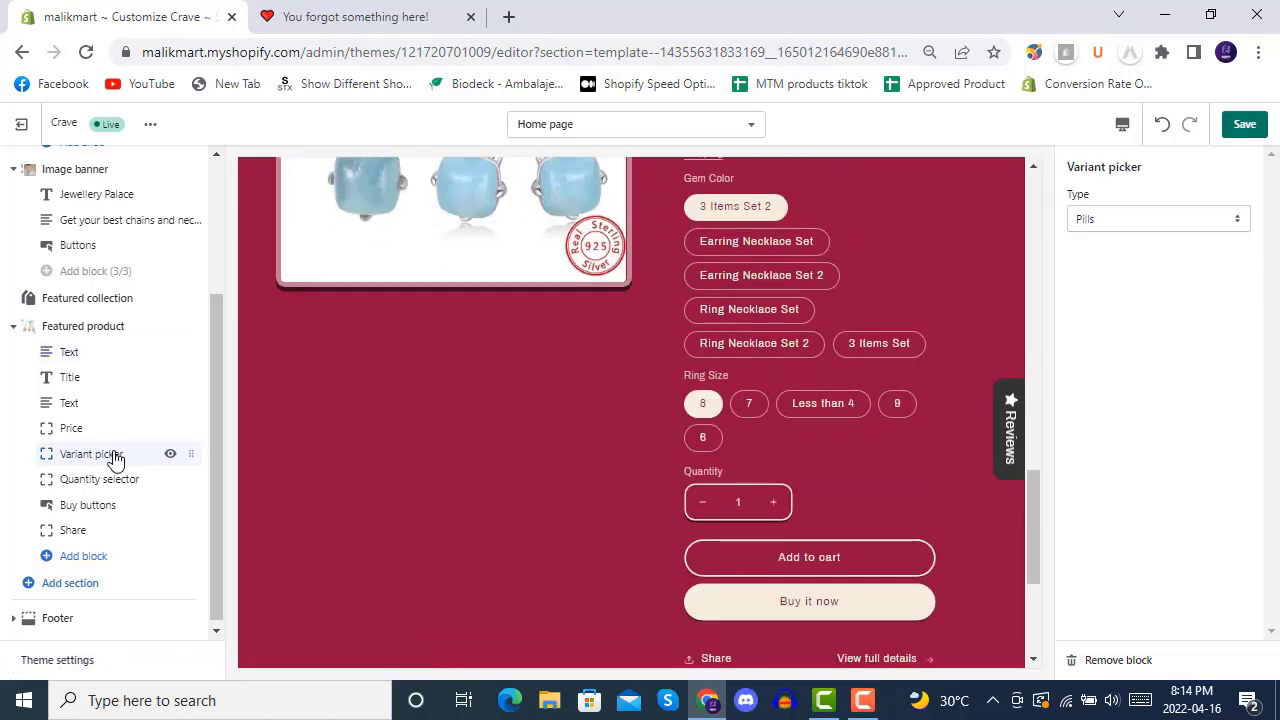
pyautogui.click(110, 430)
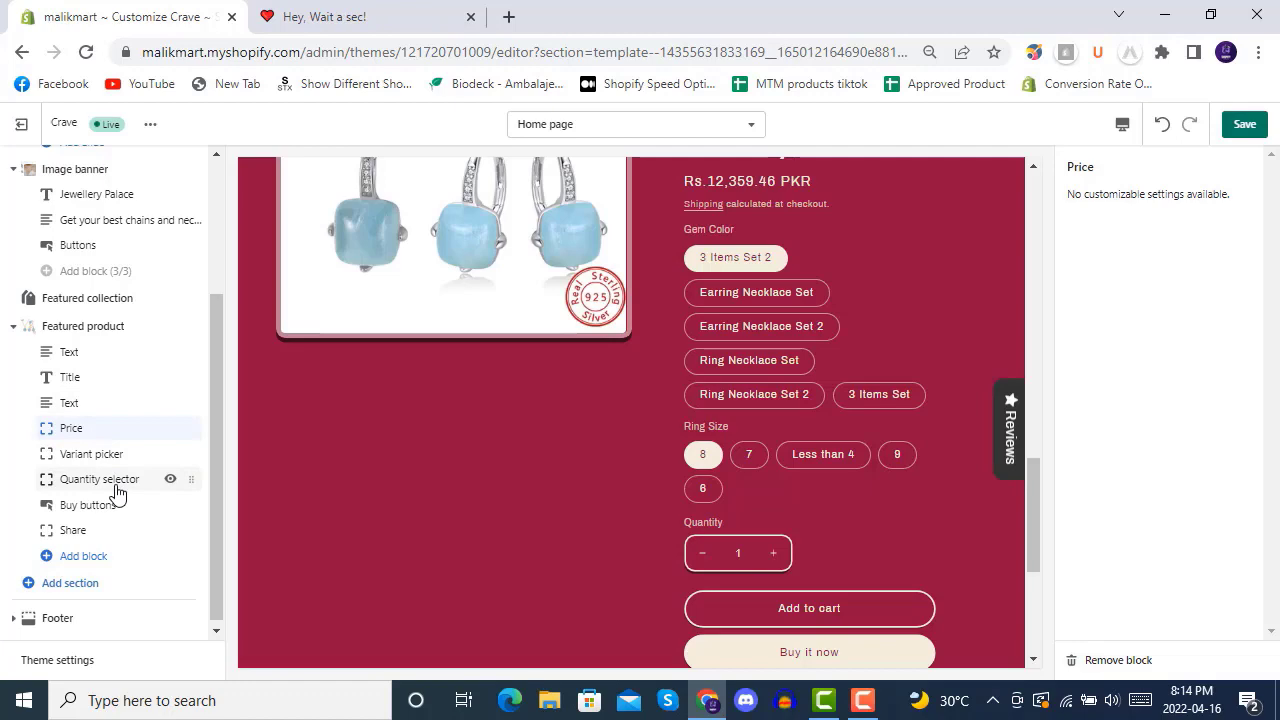
pyautogui.click(116, 486)
pyautogui.click(114, 457)
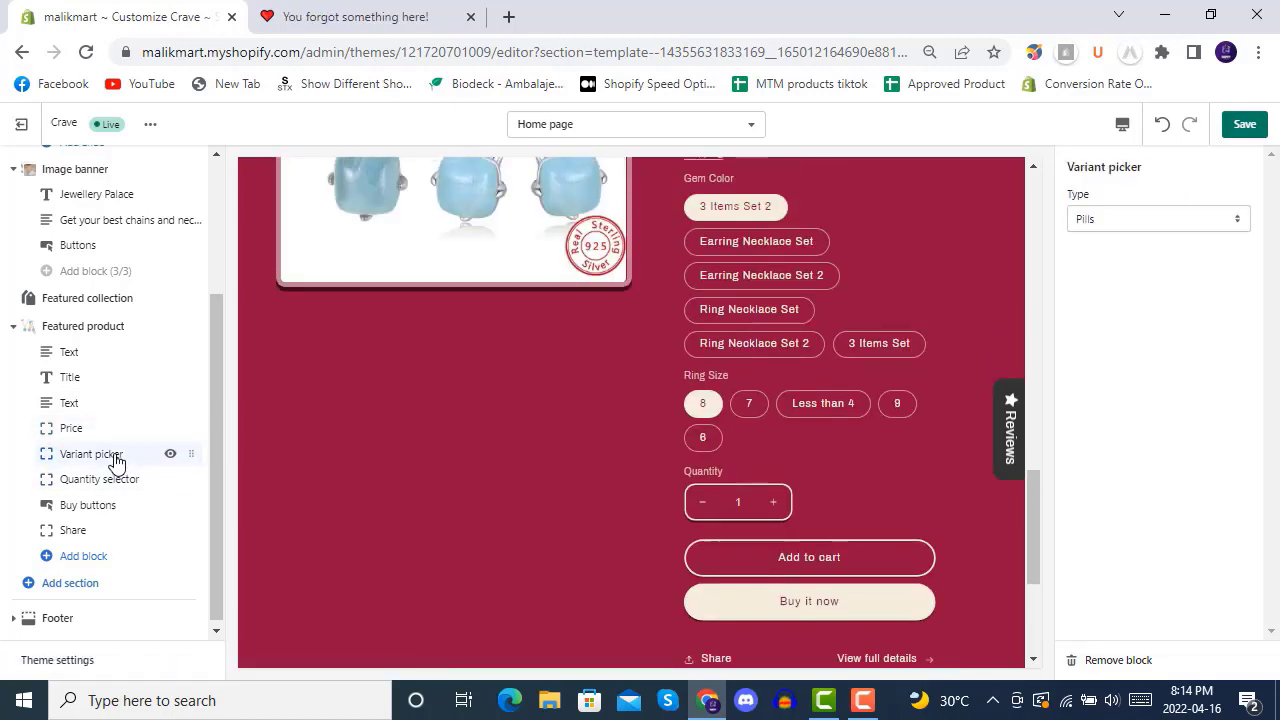
pyautogui.click(171, 455)
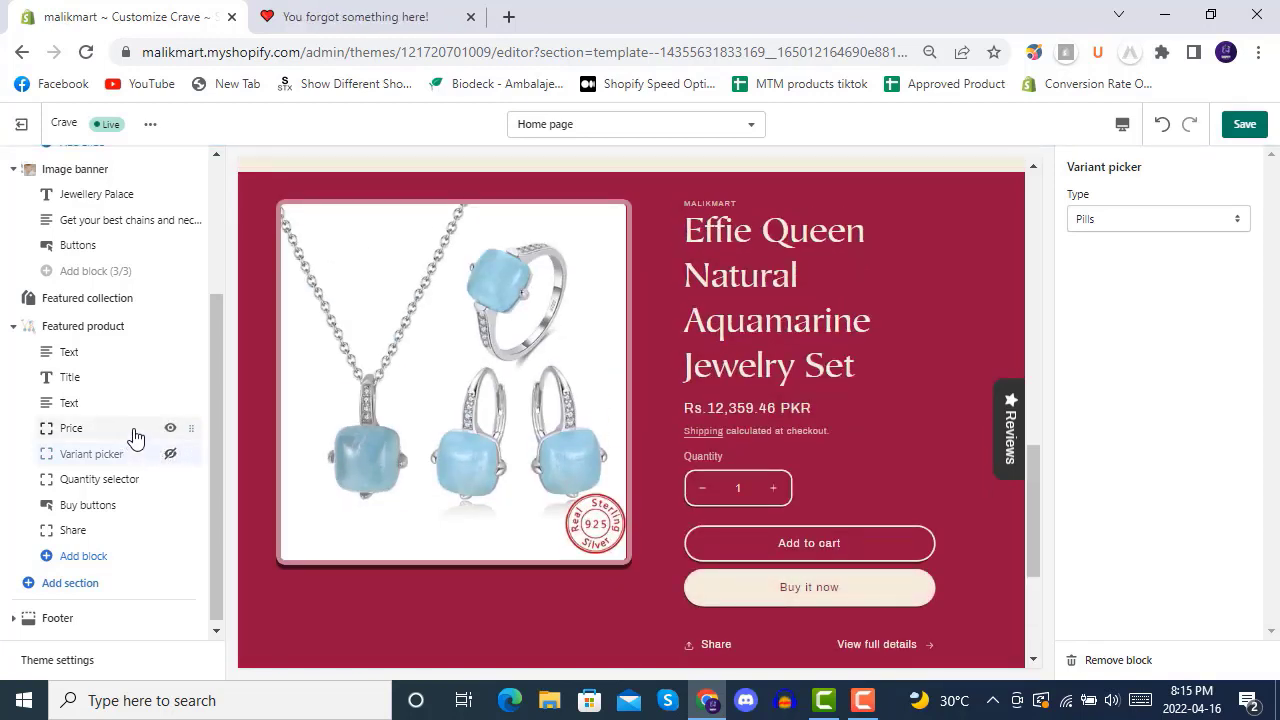
# Preview the home page's featured sections in the mobile layout and return to the desktop layout.
pyautogui.click(1122, 128)
pyautogui.click(1150, 163)
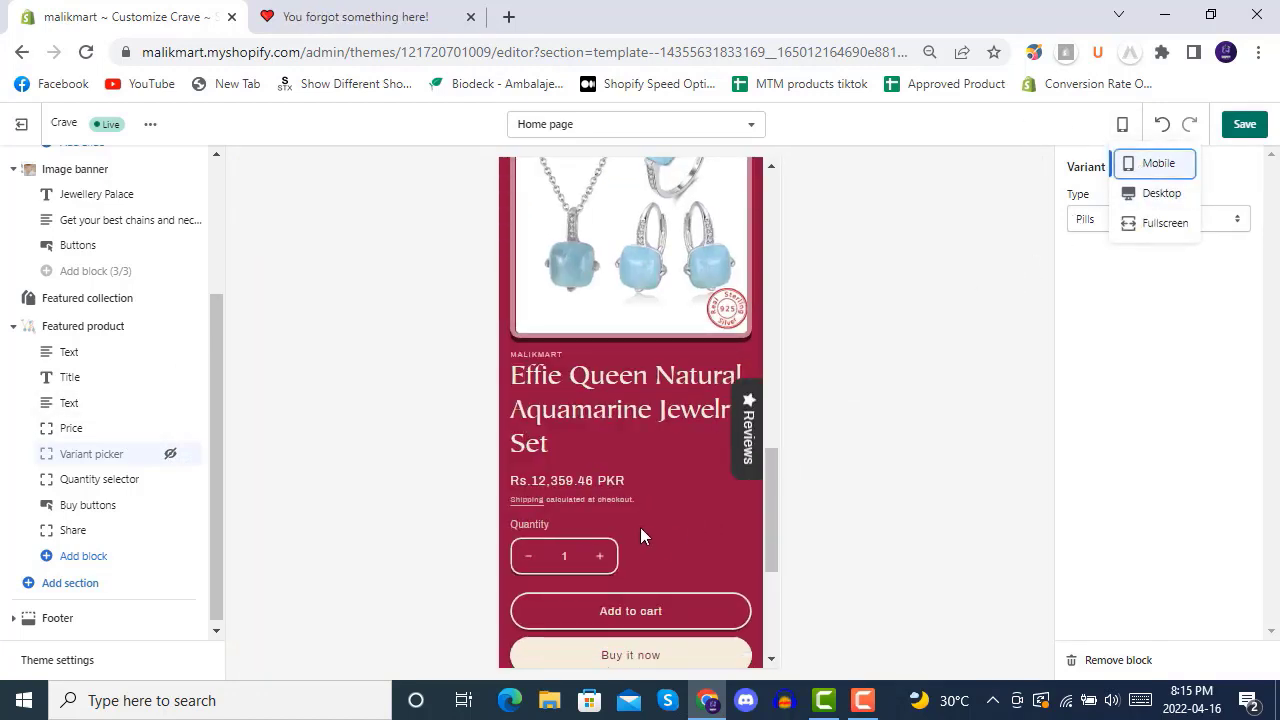
pyautogui.scroll(-4, 651, 486)
pyautogui.scroll(6, 653, 488)
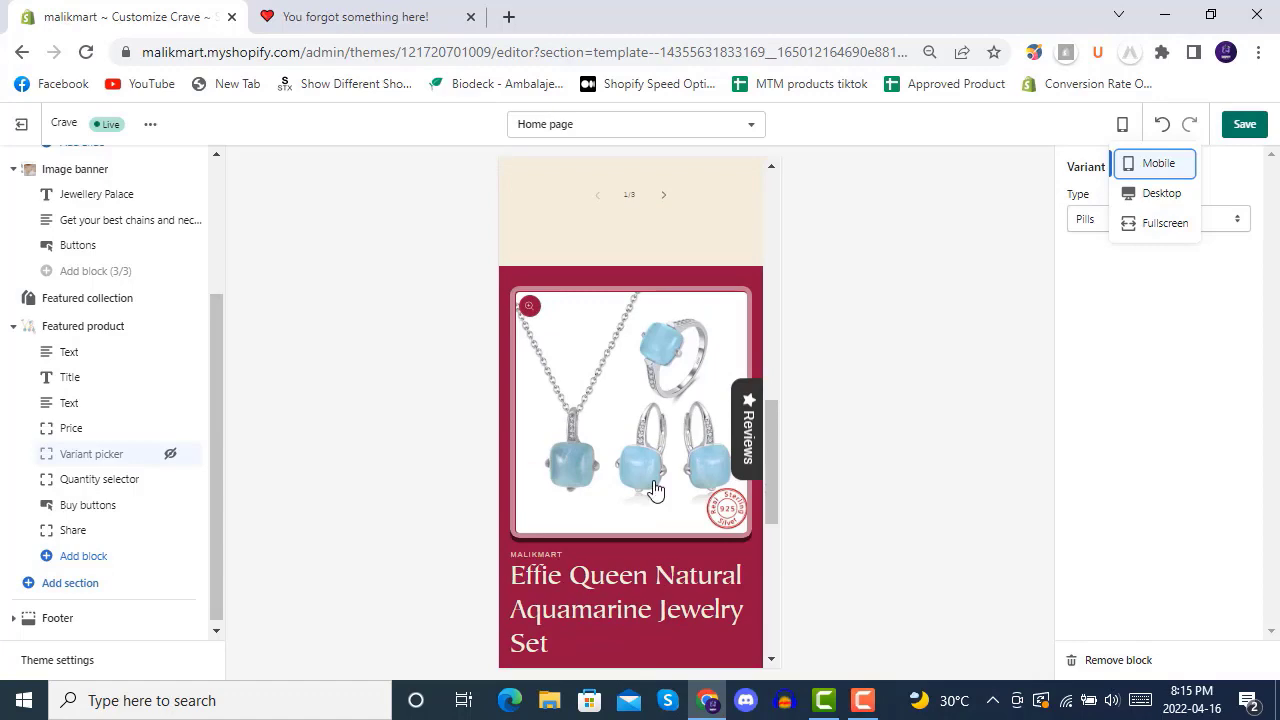
pyautogui.scroll(5, 653, 488)
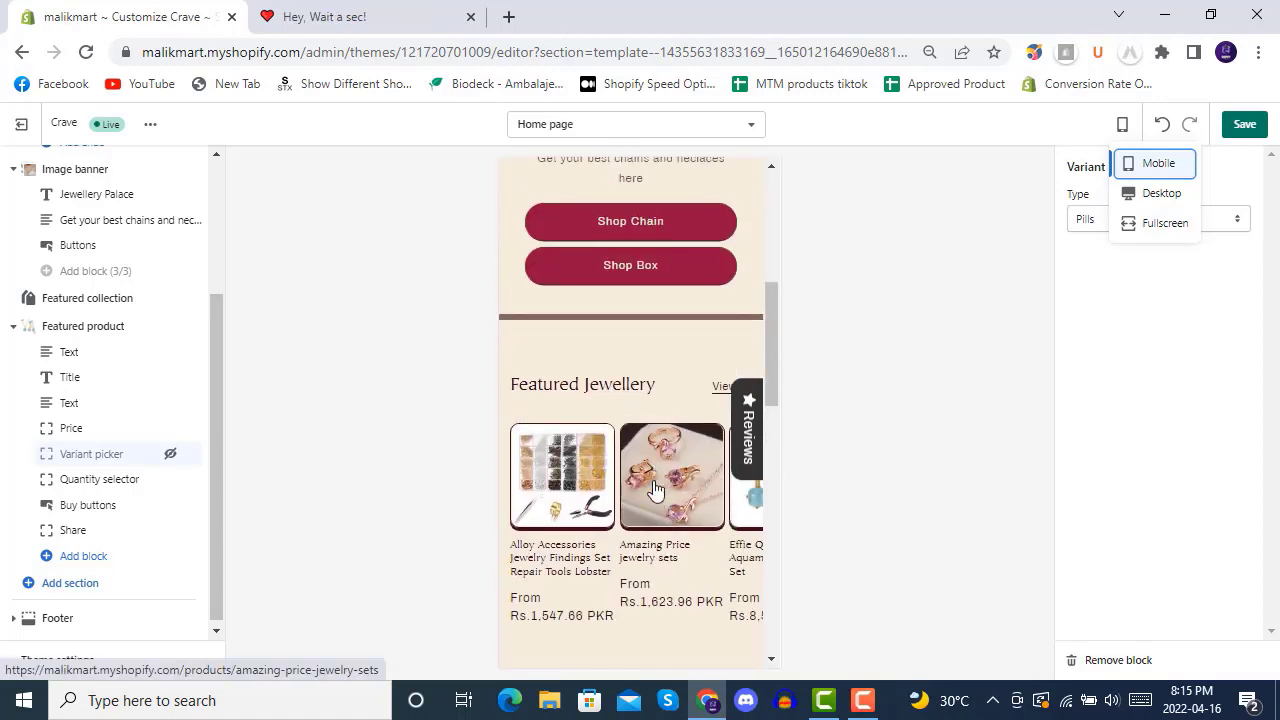
pyautogui.scroll(-3, 653, 487)
pyautogui.click(1162, 193)
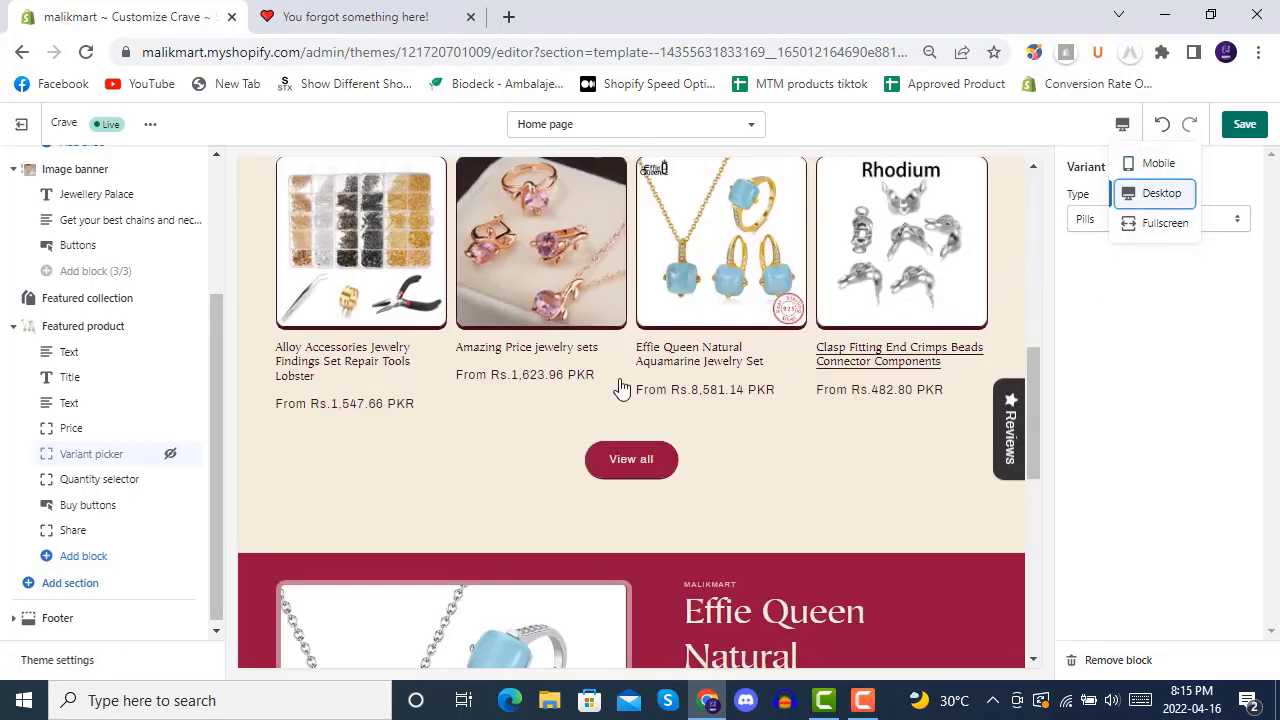
# Review the Quantity selector, Buy buttons and Share block settings and the blocks available to add to the Featured product section.
pyautogui.click(83, 481)
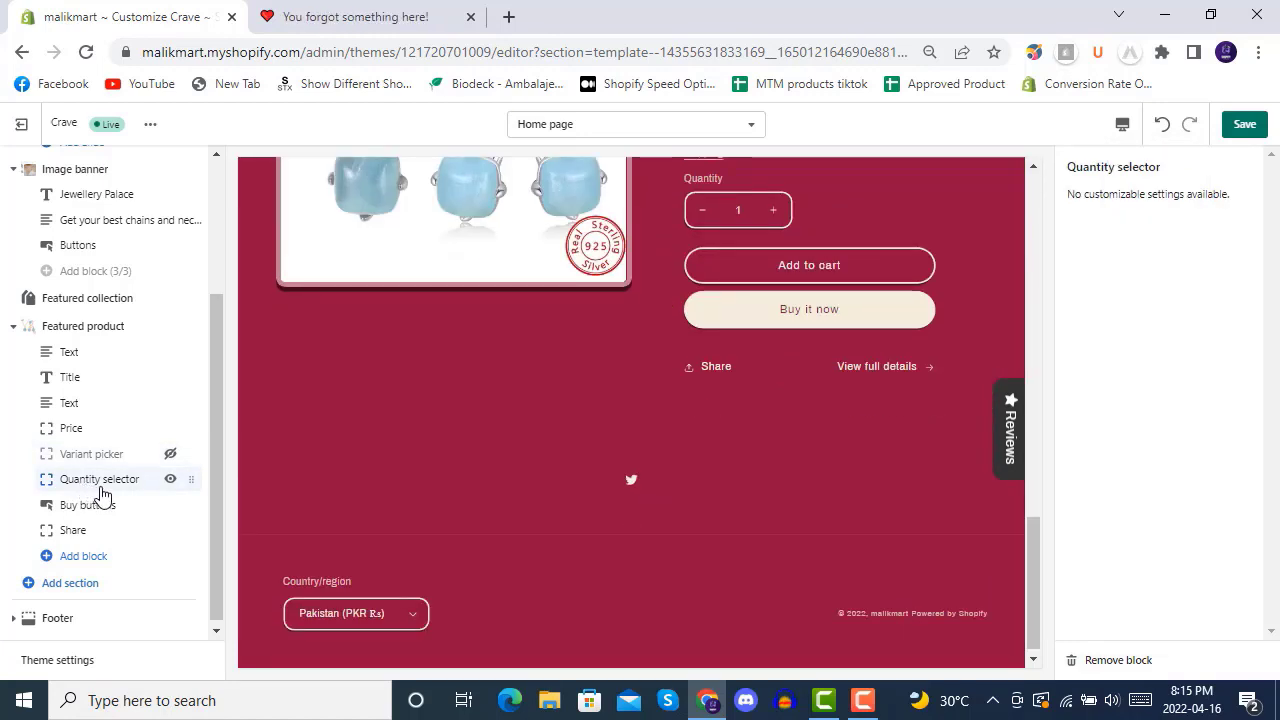
pyautogui.click(106, 512)
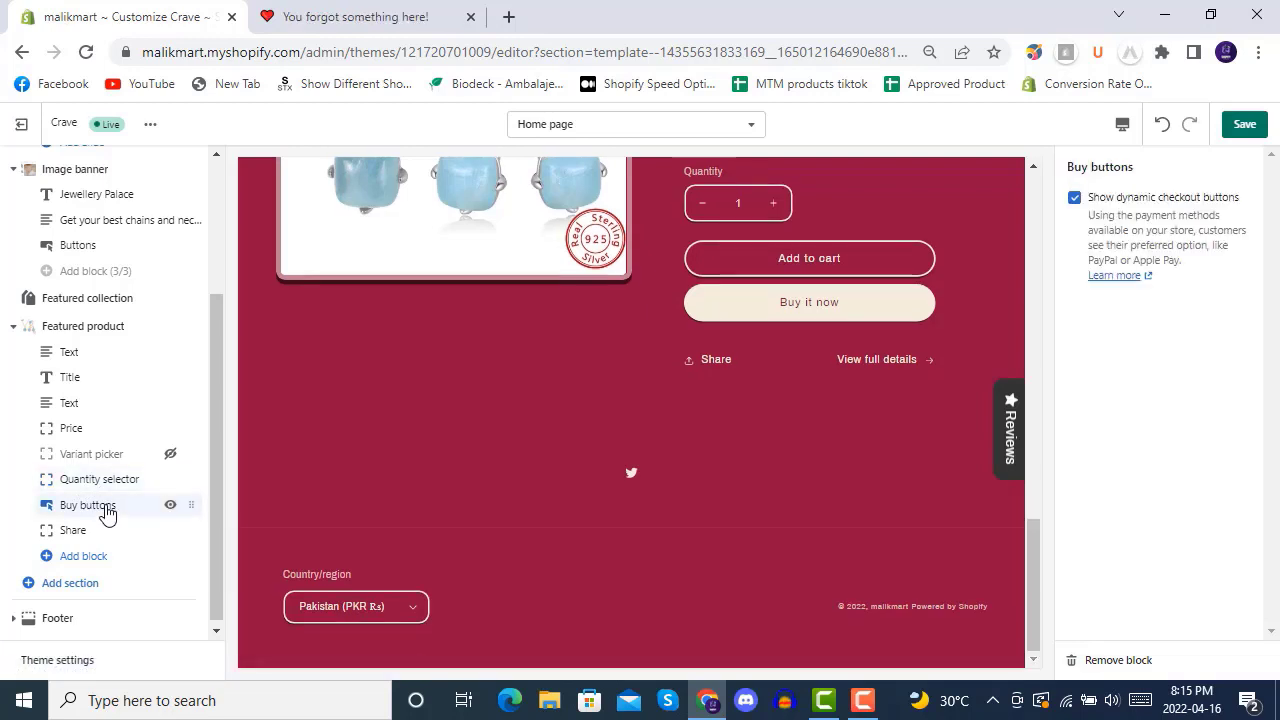
pyautogui.click(106, 530)
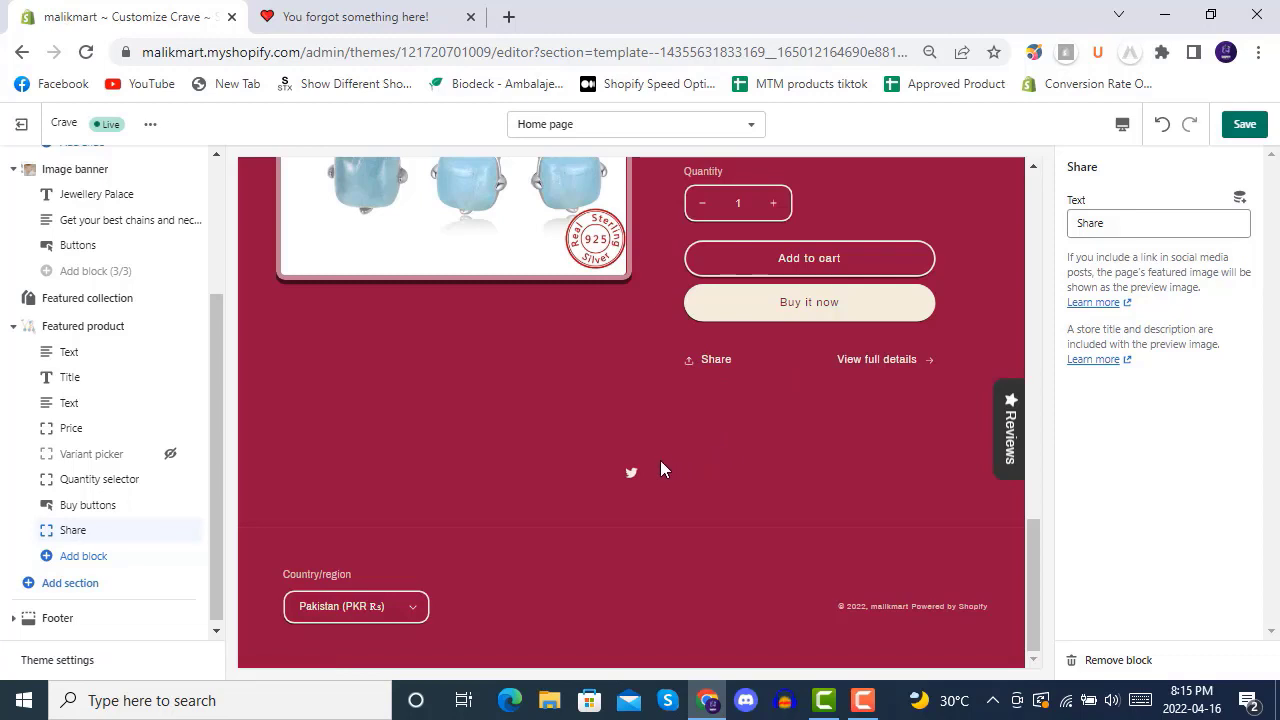
pyautogui.click(83, 556)
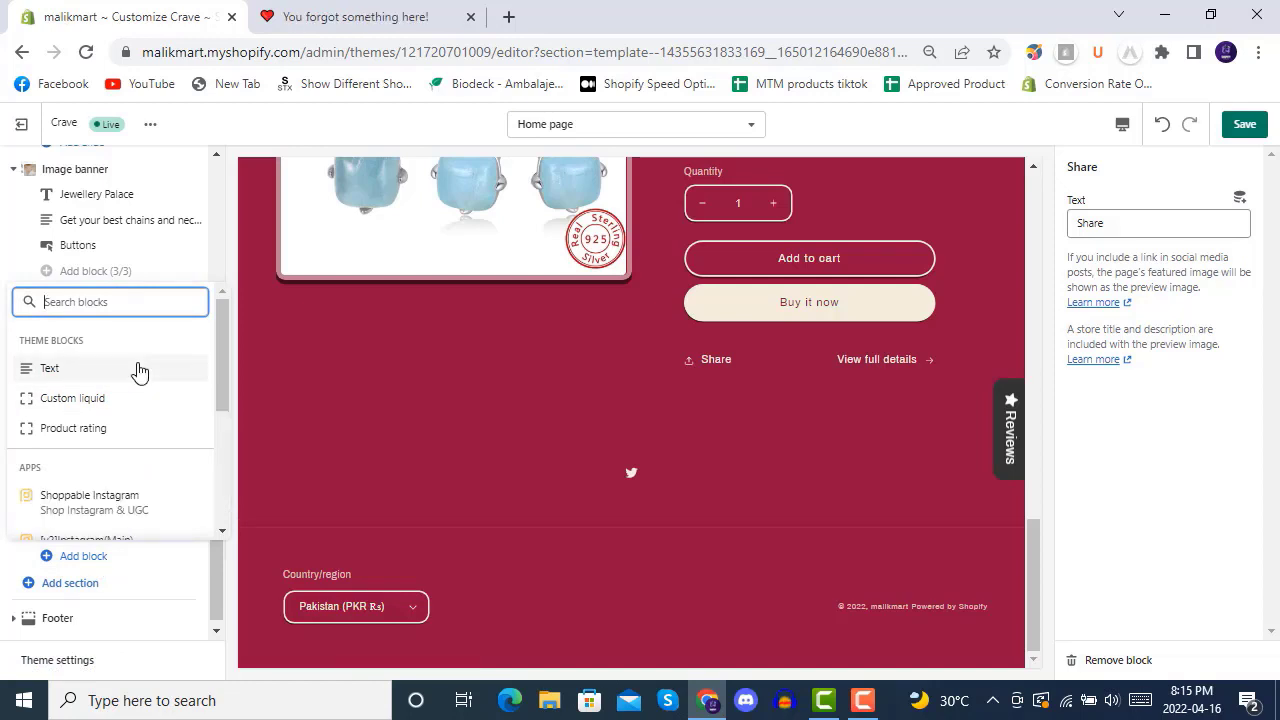
pyautogui.scroll(-5, 137, 370)
pyautogui.scroll(5, 139, 376)
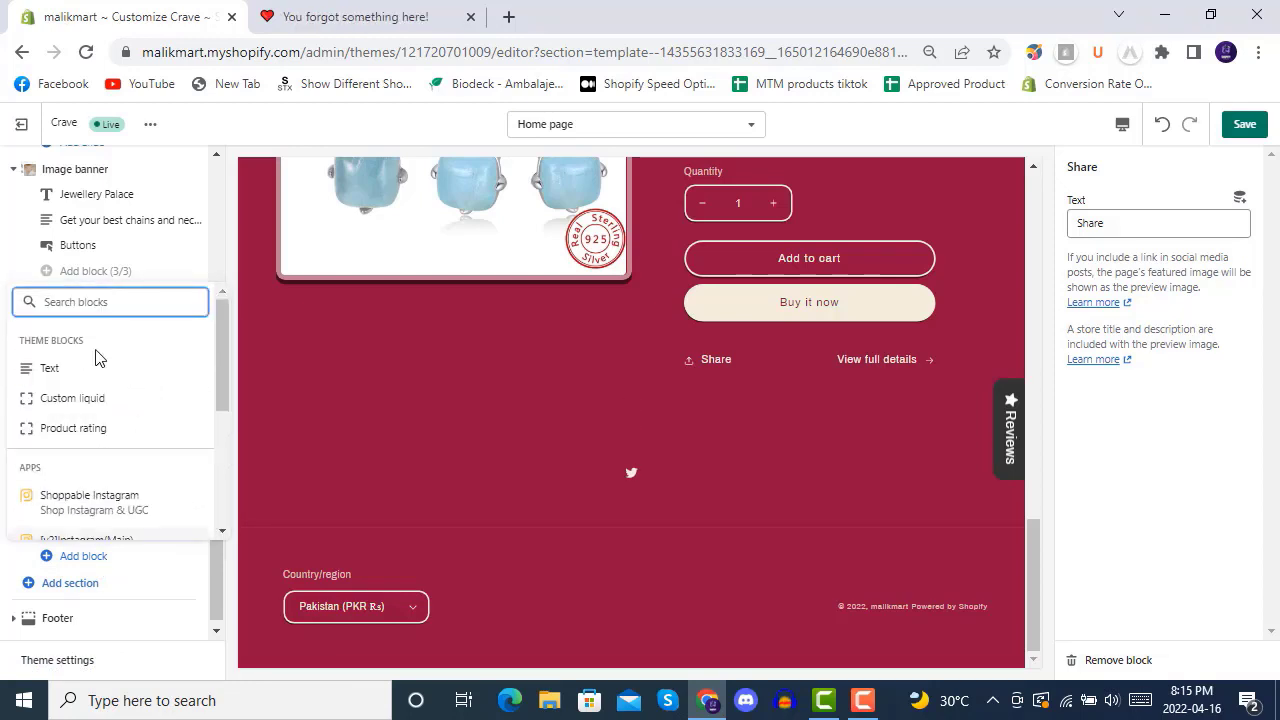
pyautogui.click(5, 278)
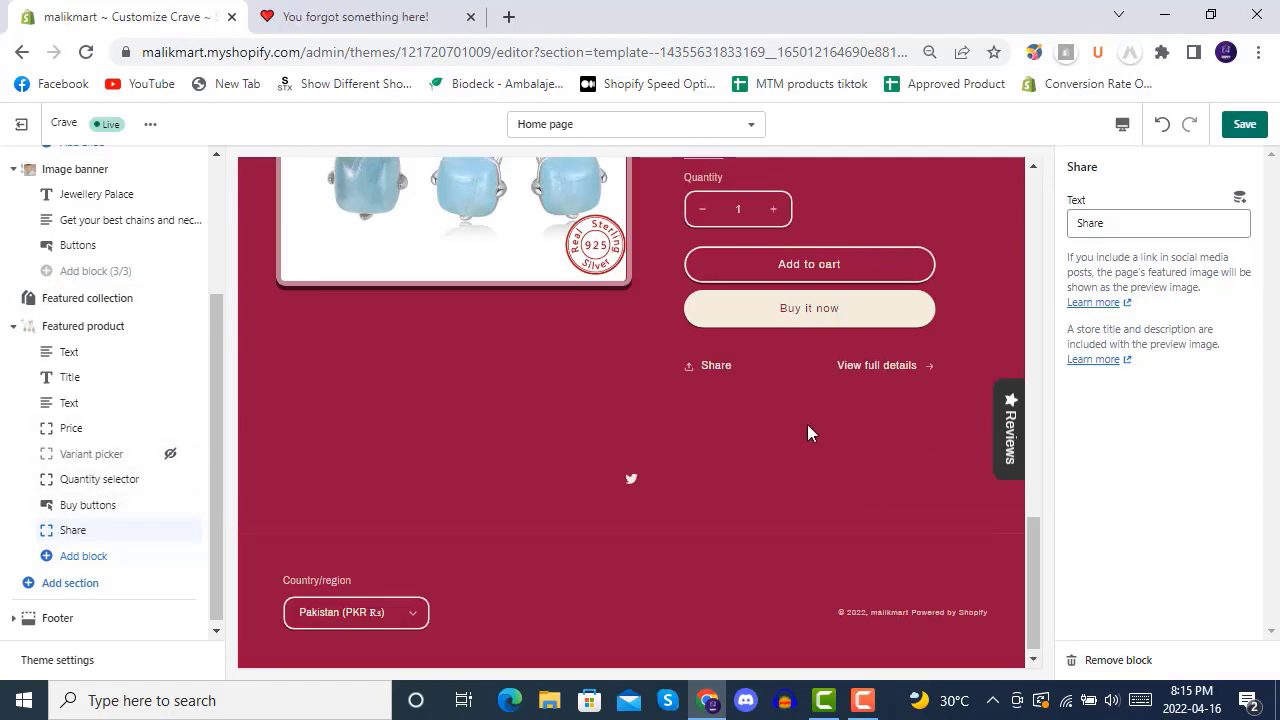
# Recheck the Featured product section in the preview along with its product, color scheme, media and padding settings.
pyautogui.scroll(5, 807, 424)
pyautogui.scroll(-2, 690, 417)
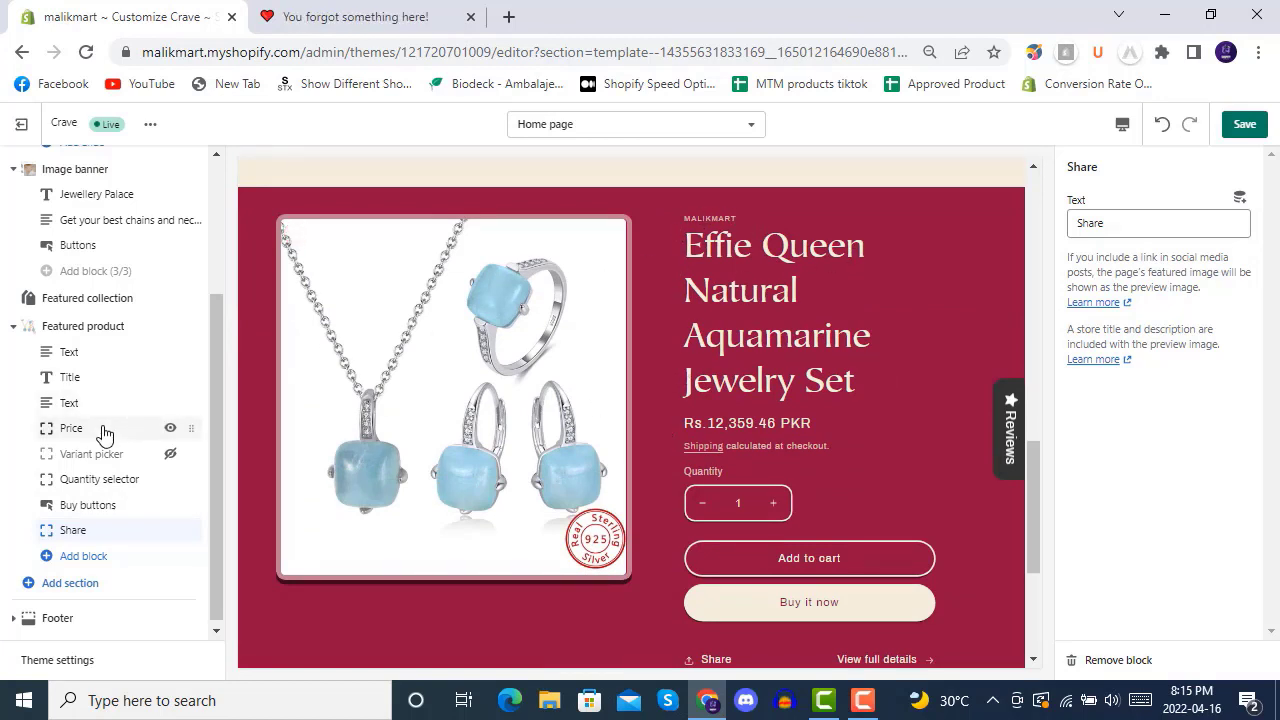
pyautogui.click(97, 355)
pyautogui.click(94, 333)
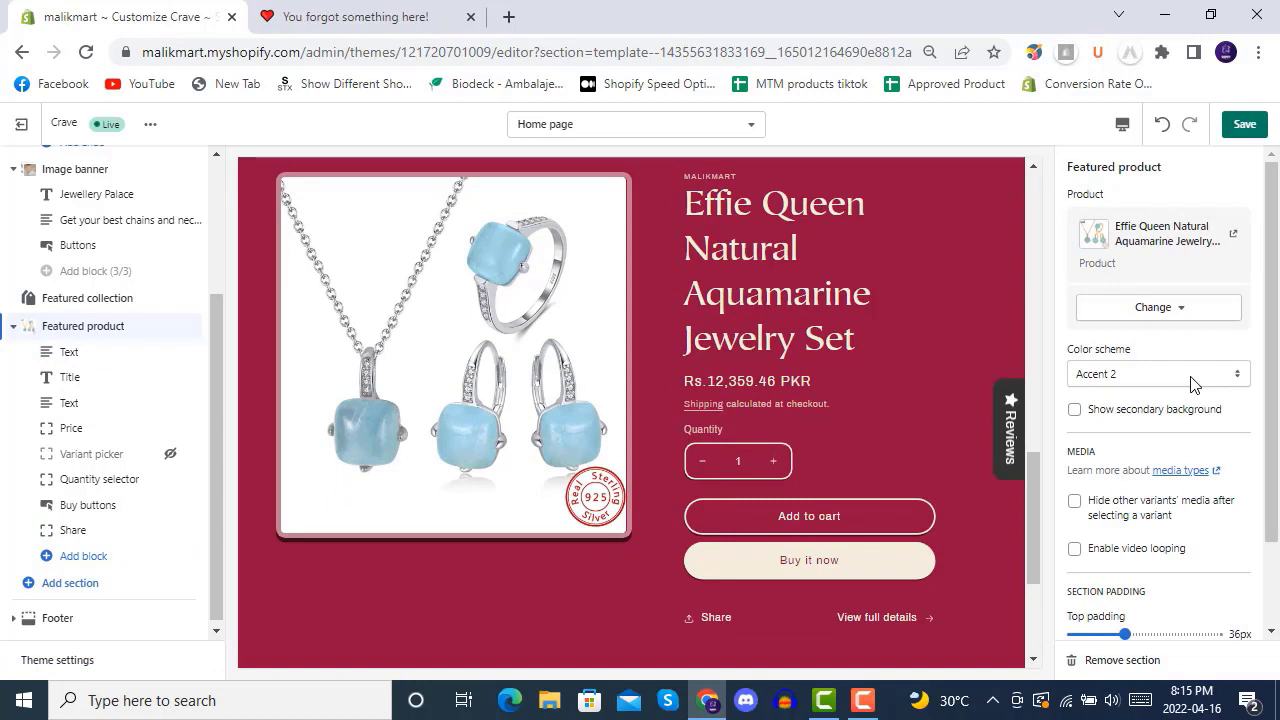
pyautogui.scroll(-1, 1191, 385)
pyautogui.scroll(1, 1191, 385)
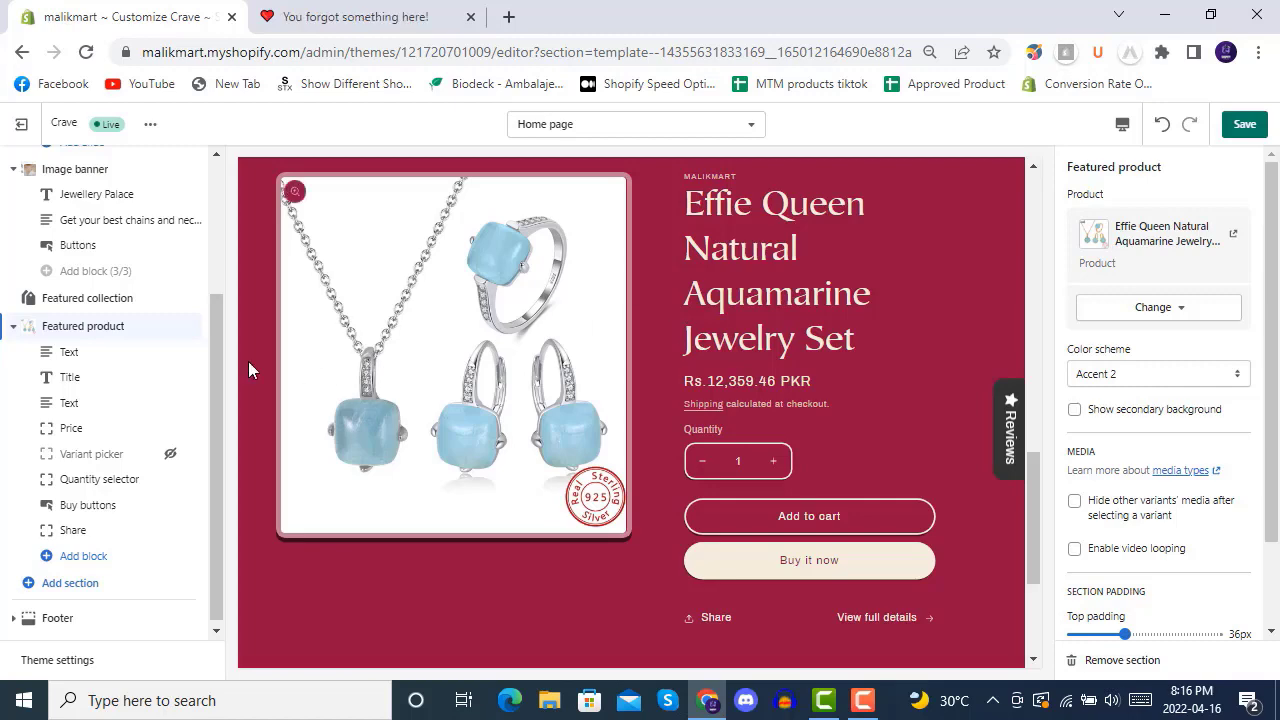
# Check the settings of the Featured product section's Title, second Text and Price blocks against the preview.
pyautogui.click(95, 385)
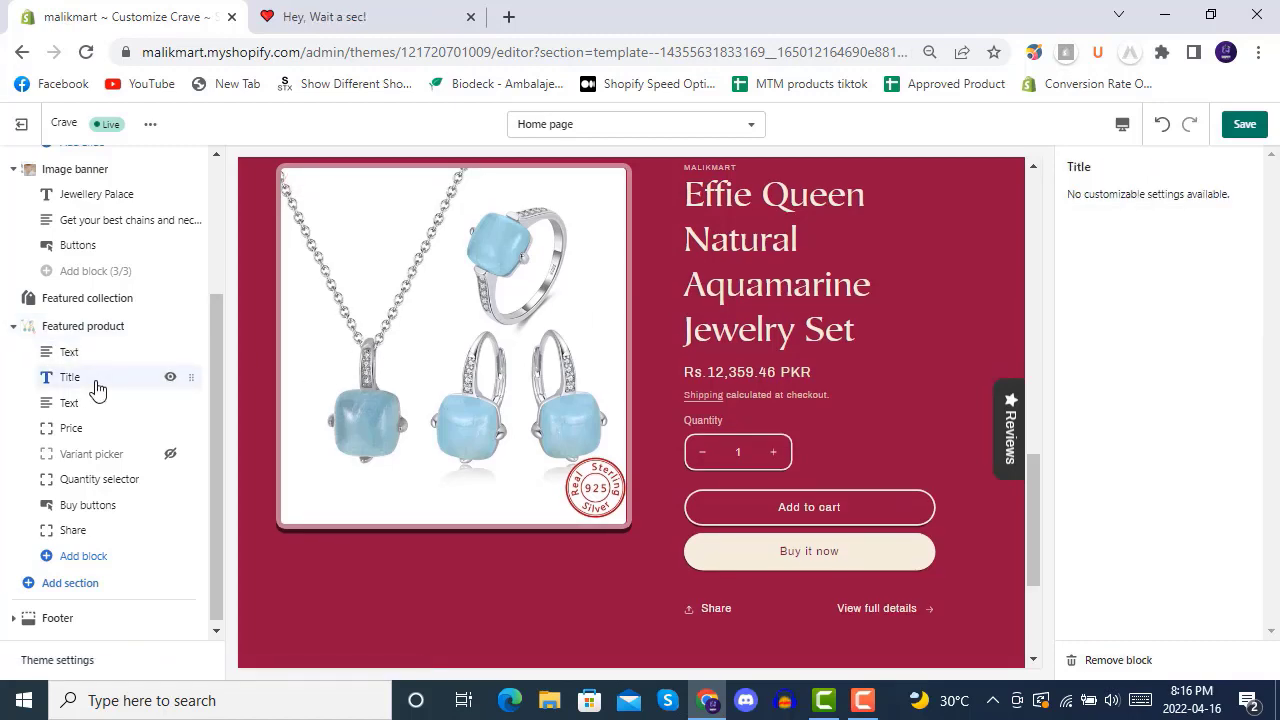
pyautogui.click(97, 408)
pyautogui.click(100, 440)
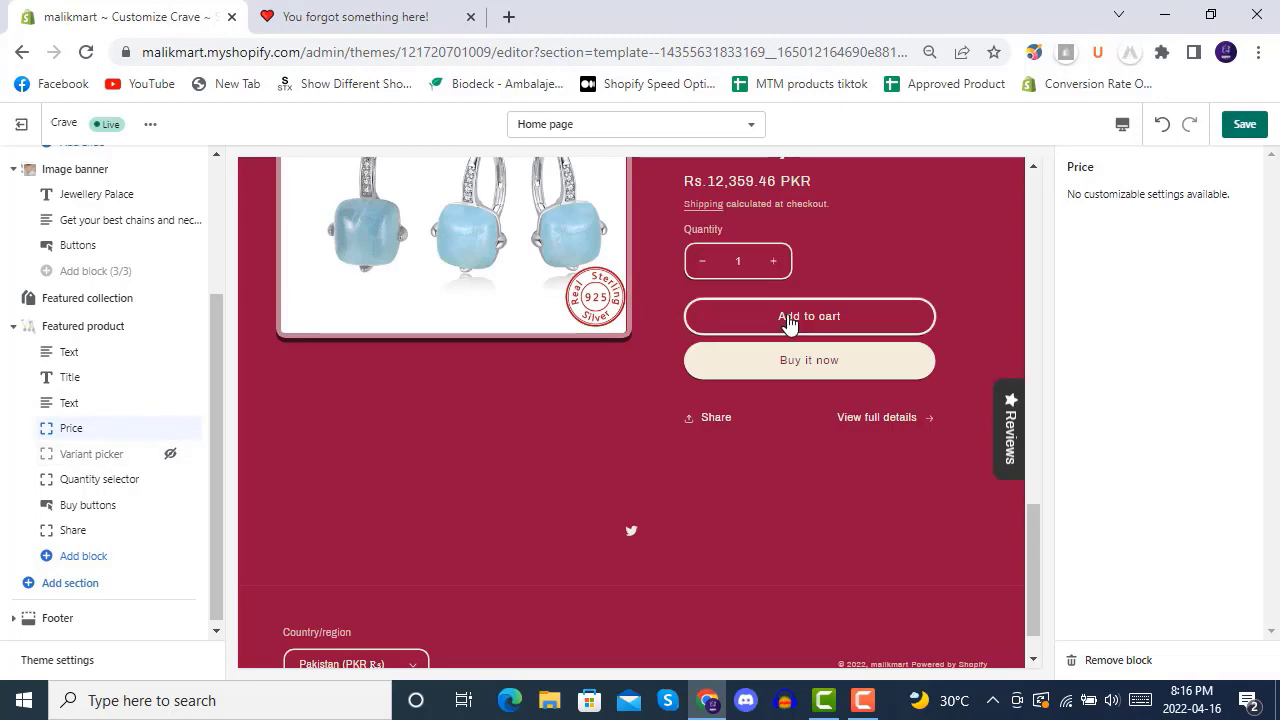
pyautogui.scroll(3, 790, 320)
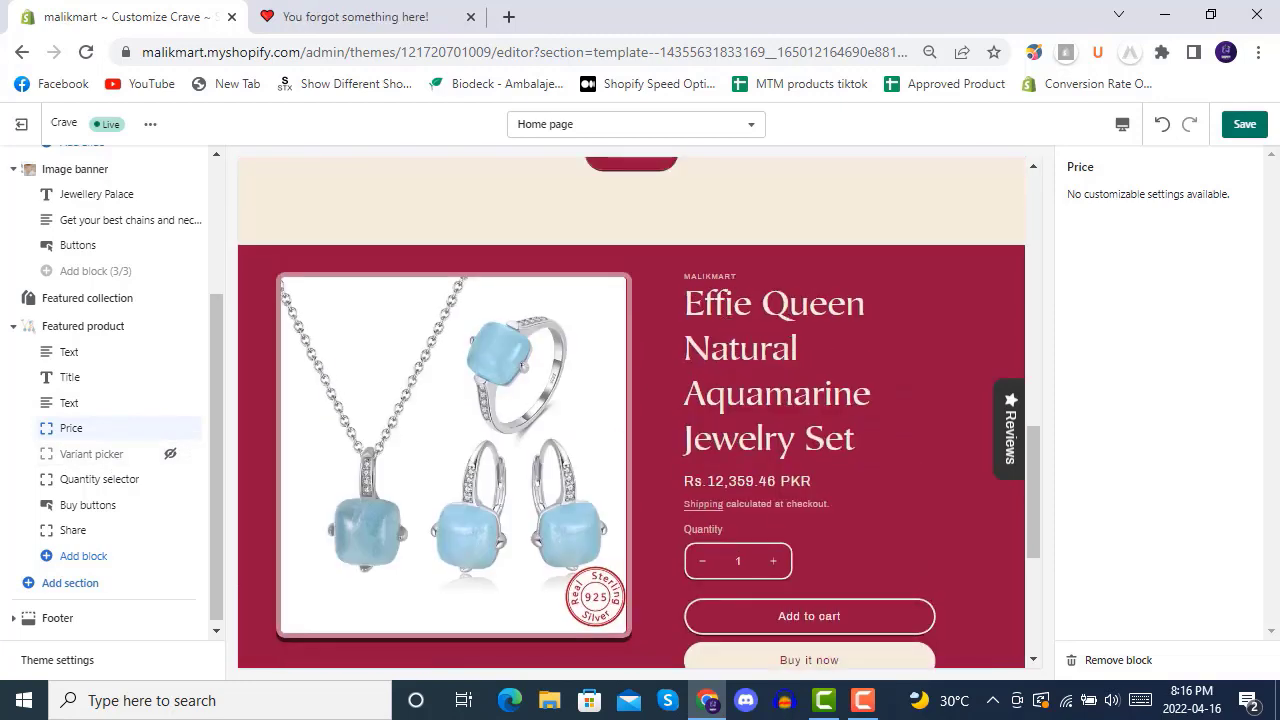
# Save the theme changes and view the live store in a new browser tab.
pyautogui.click(1247, 128)
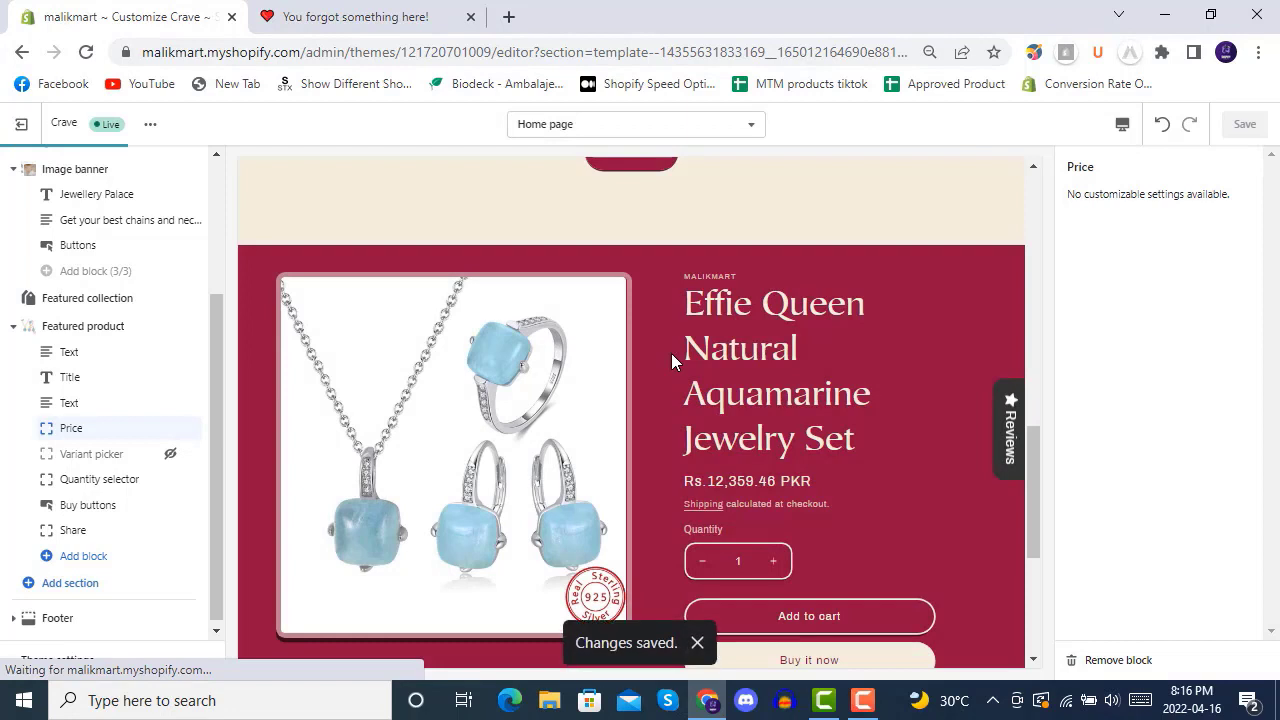
pyautogui.click(157, 128)
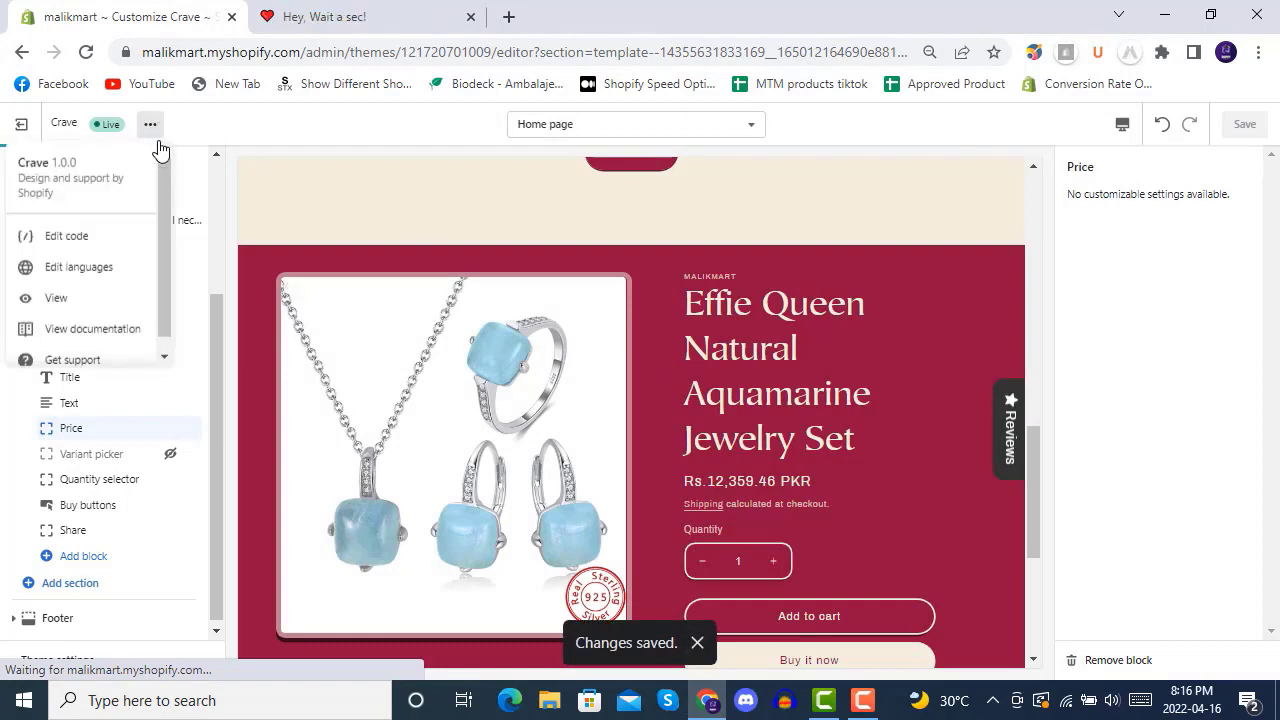
pyautogui.click(95, 300)
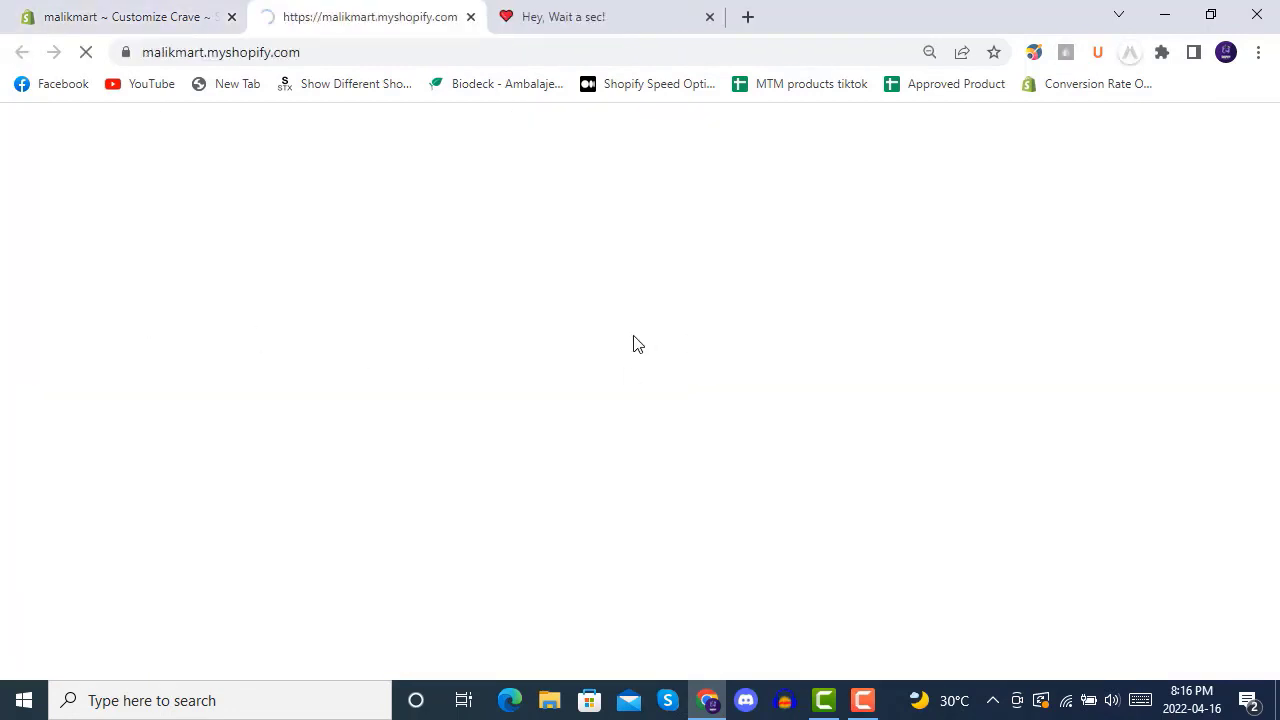
# Examine the Featured product section on the live home page, enlarging the product image and closing the enlarged view.
pyautogui.scroll(-15, 613, 377)
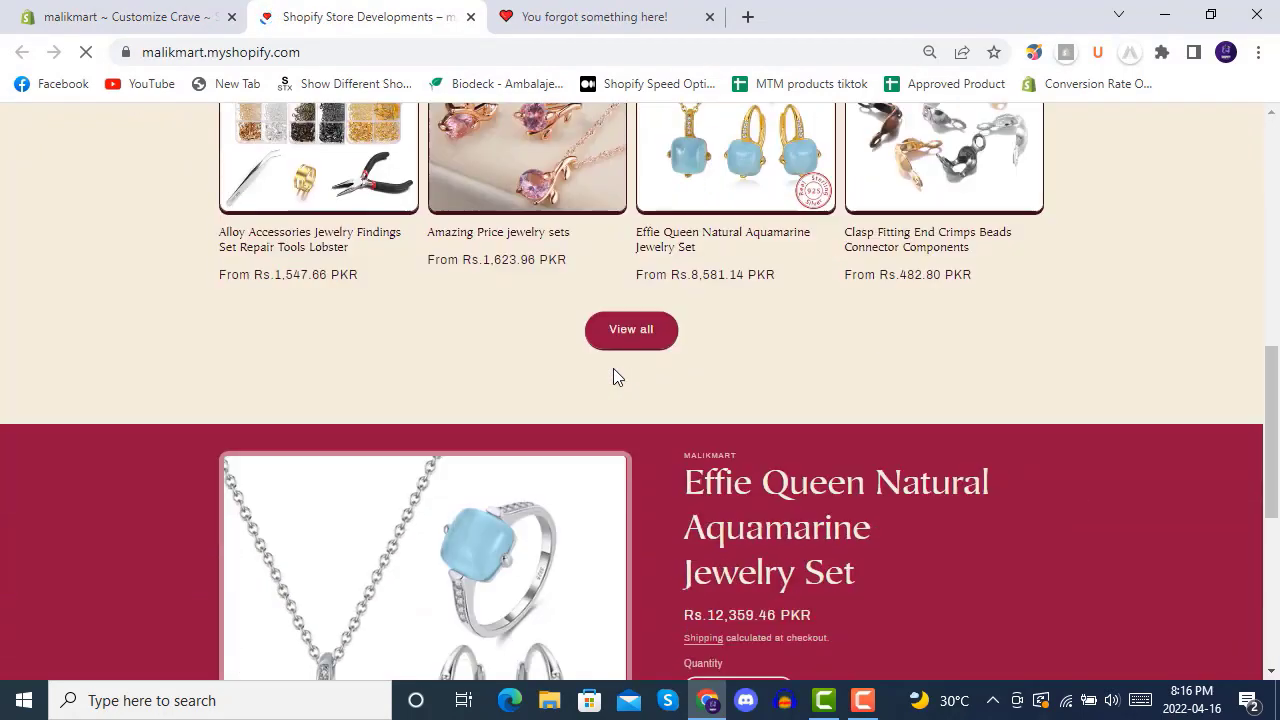
pyautogui.scroll(4, 656, 353)
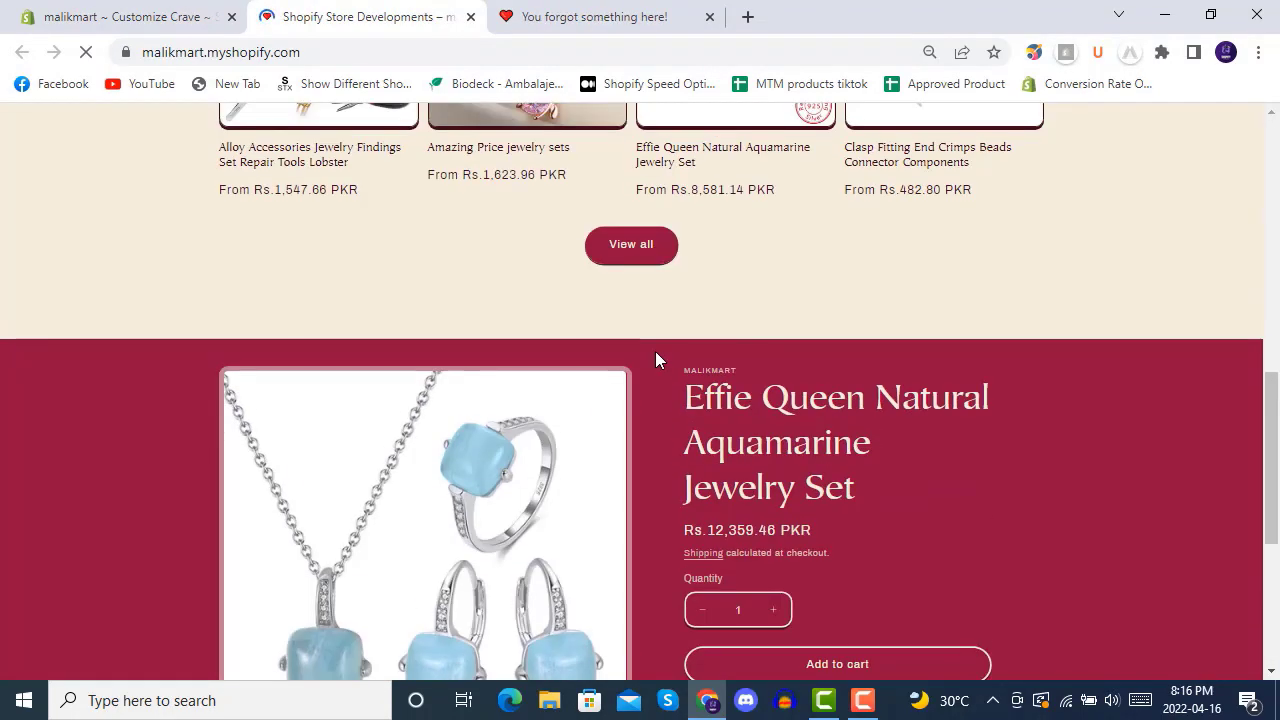
pyautogui.scroll(-2, 656, 353)
pyautogui.click(527, 367)
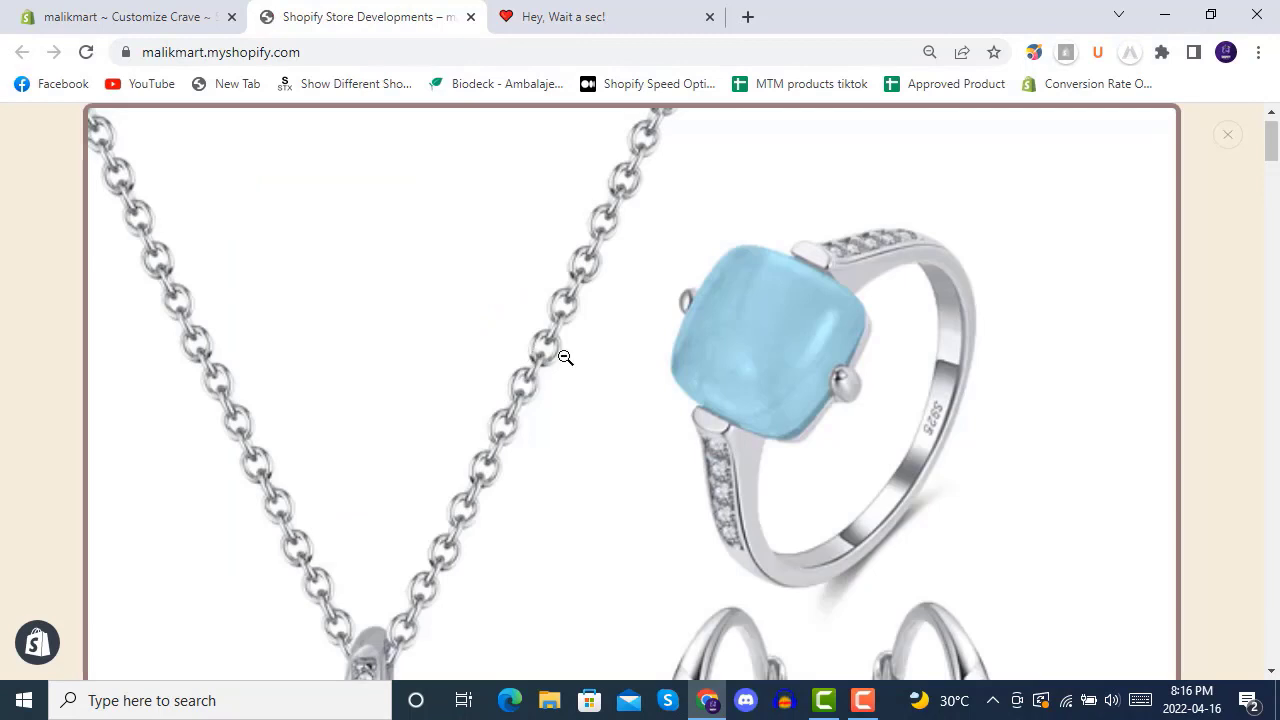
pyautogui.click(1228, 135)
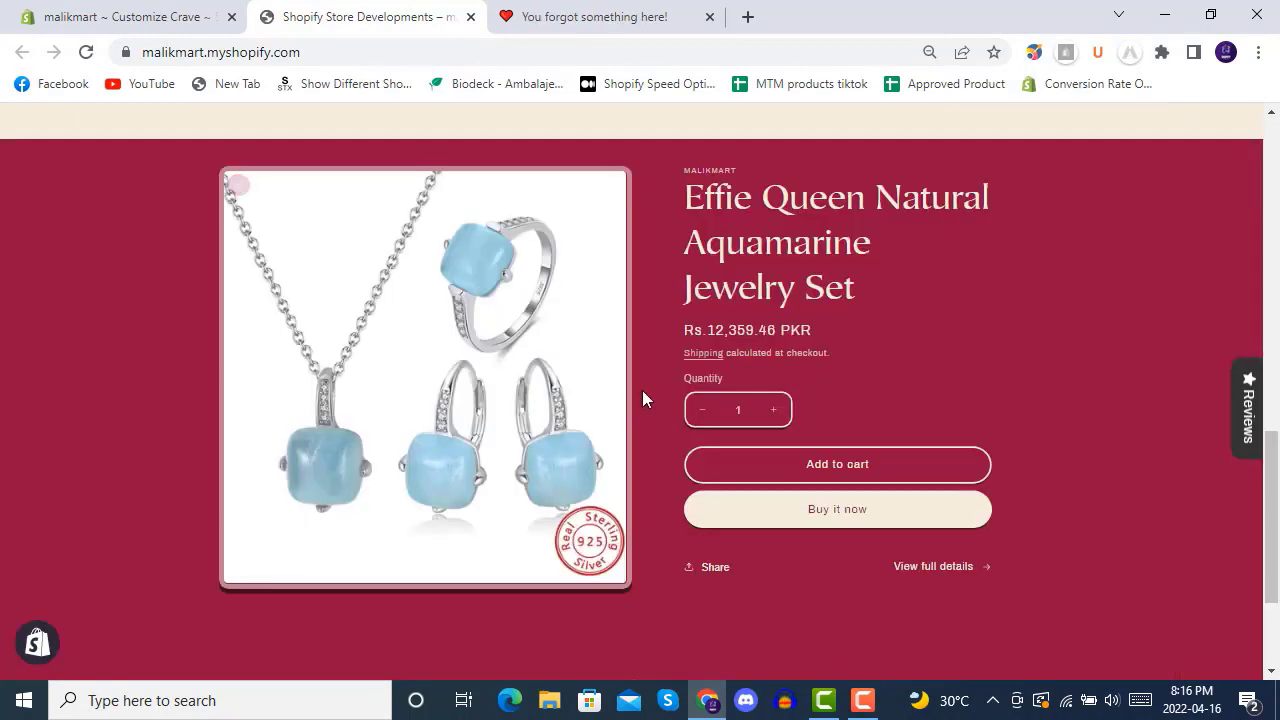
# Test adding the featured jewelry set to the cart, dismiss the cart notification and look over the live home page.
pyautogui.click(838, 465)
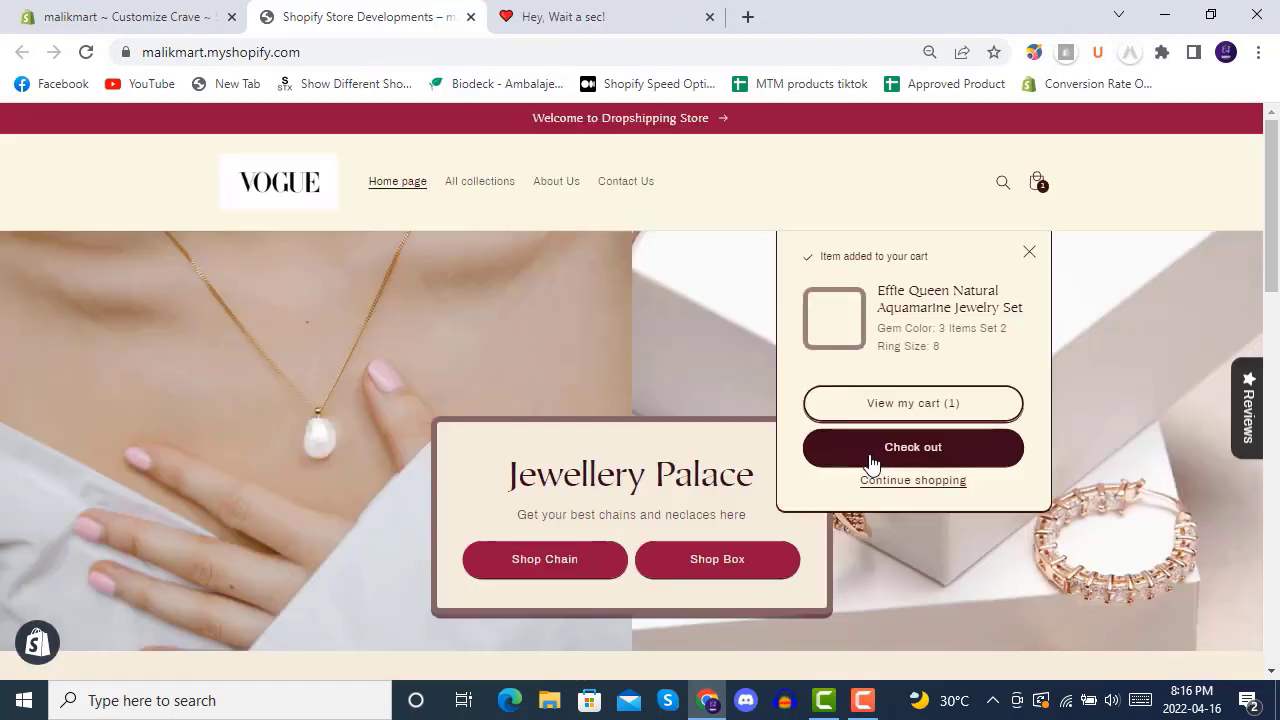
pyautogui.click(1029, 252)
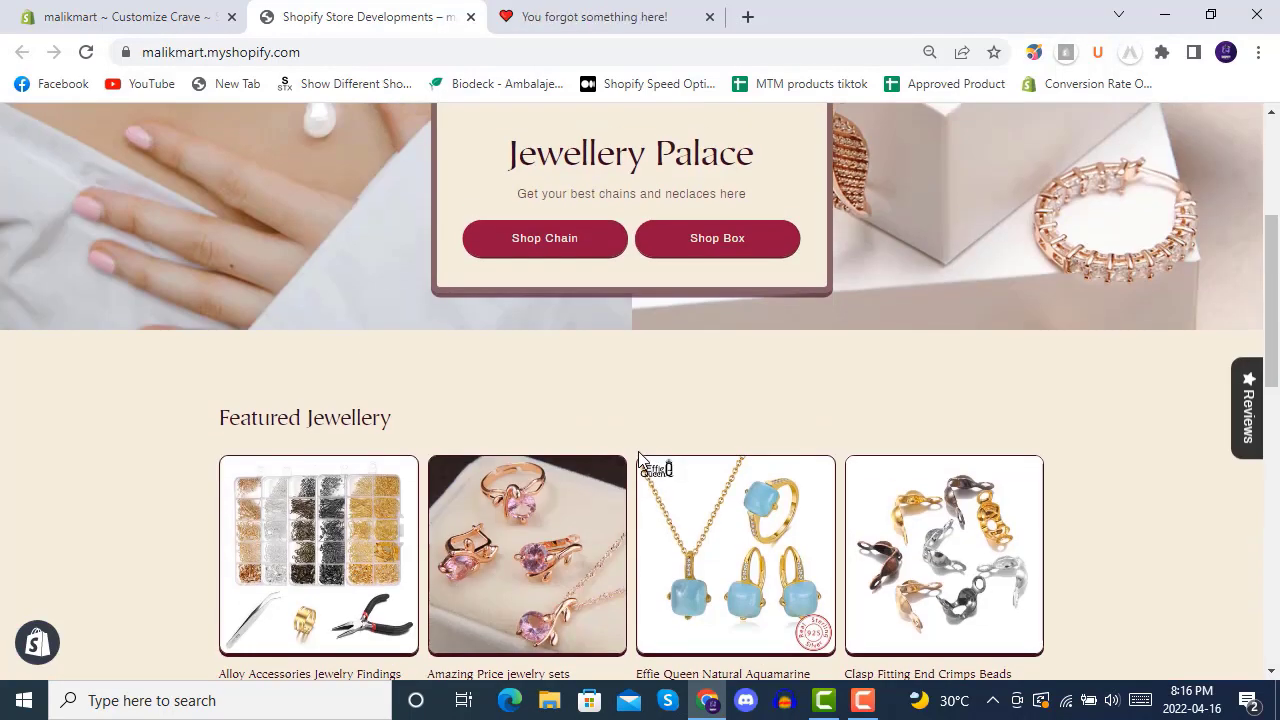
pyautogui.scroll(-6, 638, 452)
pyautogui.scroll(-3, 641, 450)
pyautogui.scroll(5, 641, 450)
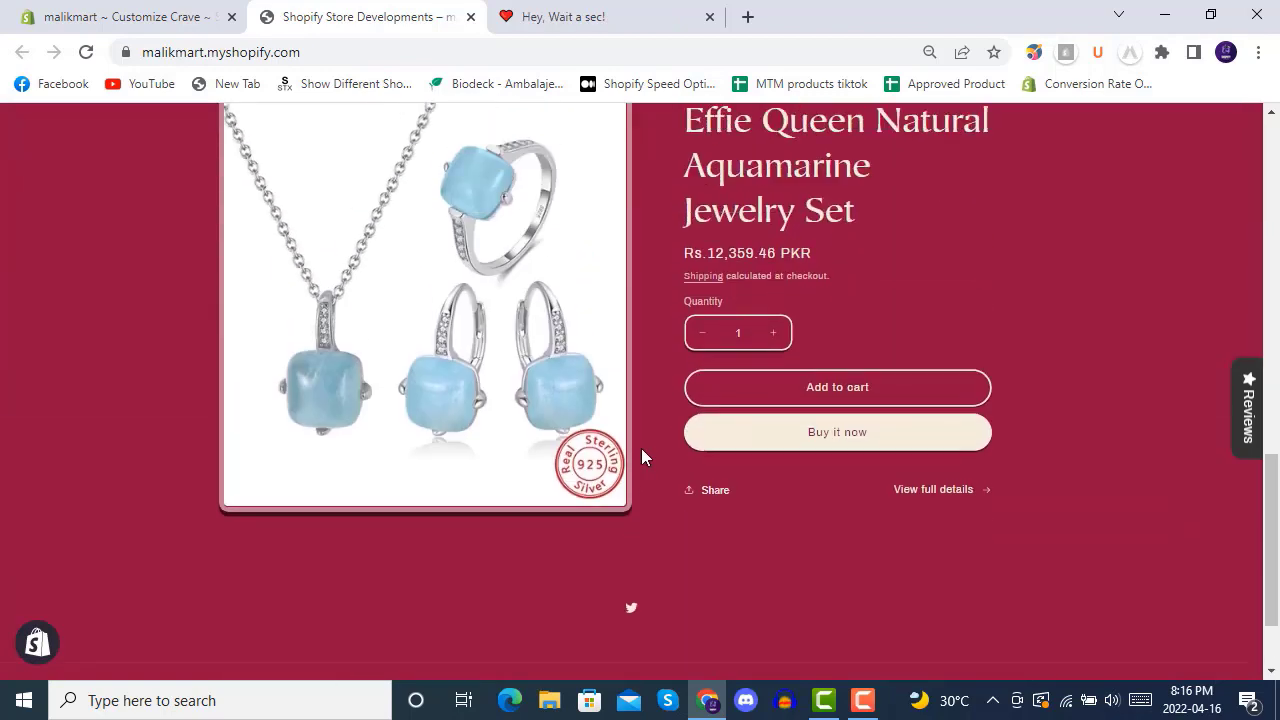
pyautogui.scroll(10, 656, 415)
pyautogui.scroll(2, 656, 420)
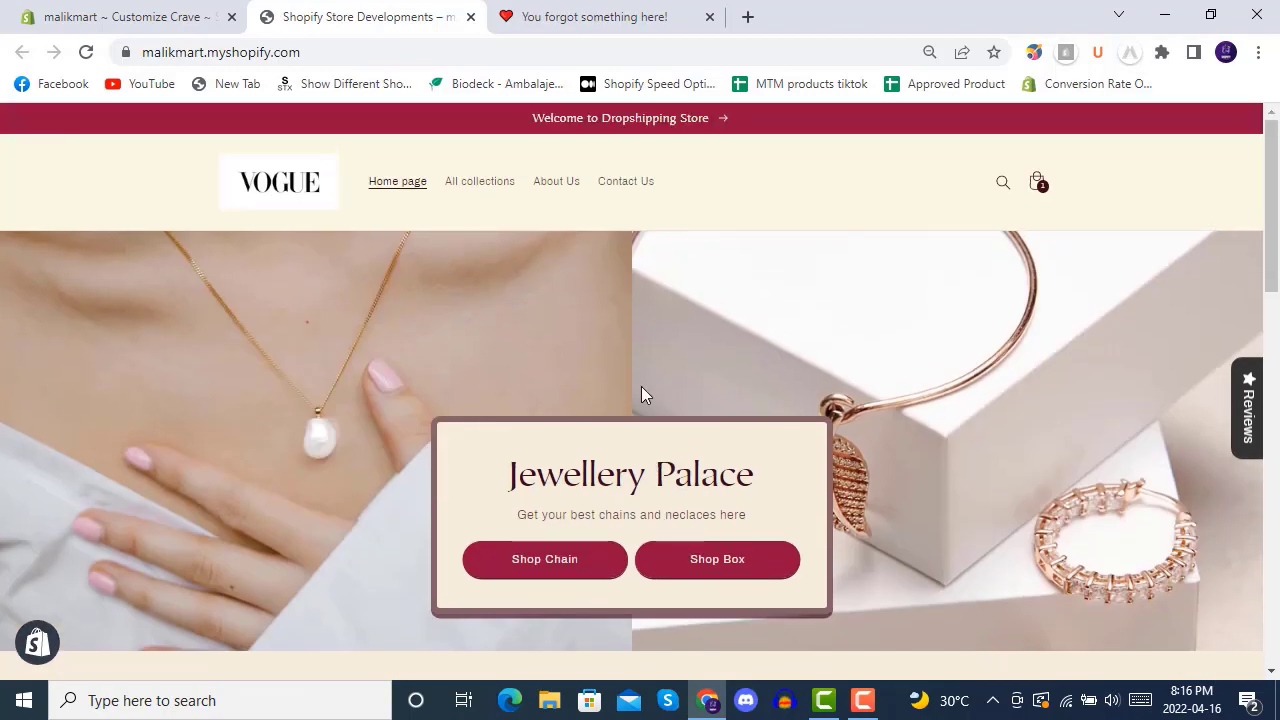